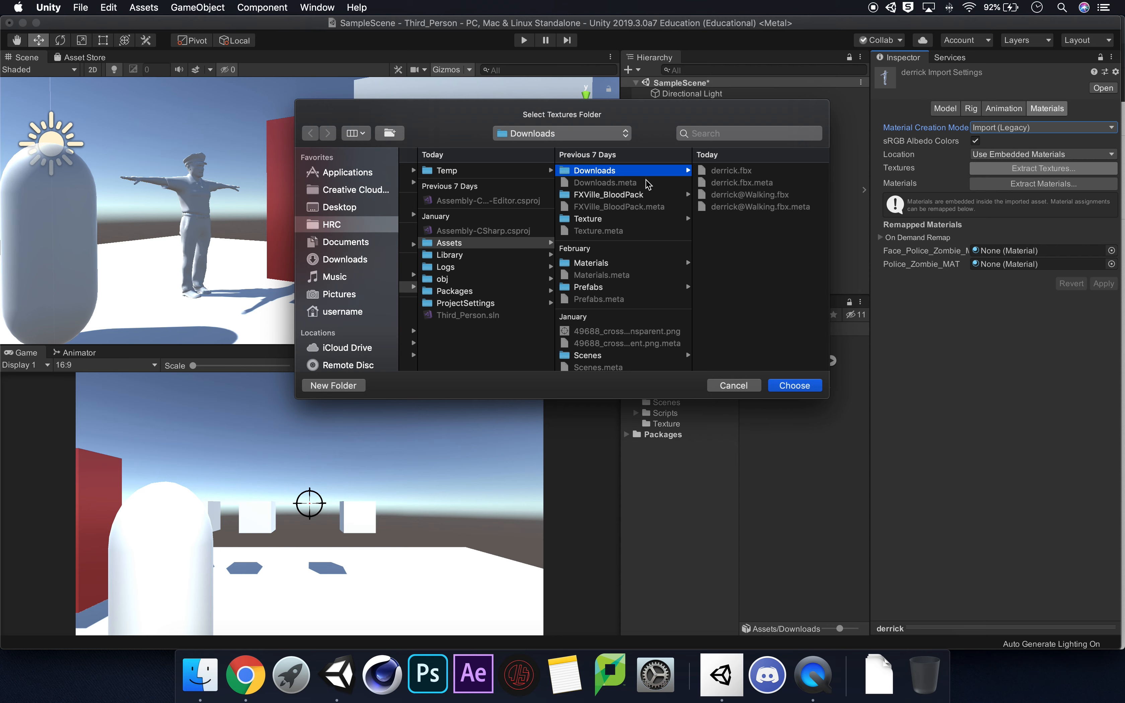
Extract the derrick model's textures into the project's Texture folder.
left_click(607, 220)
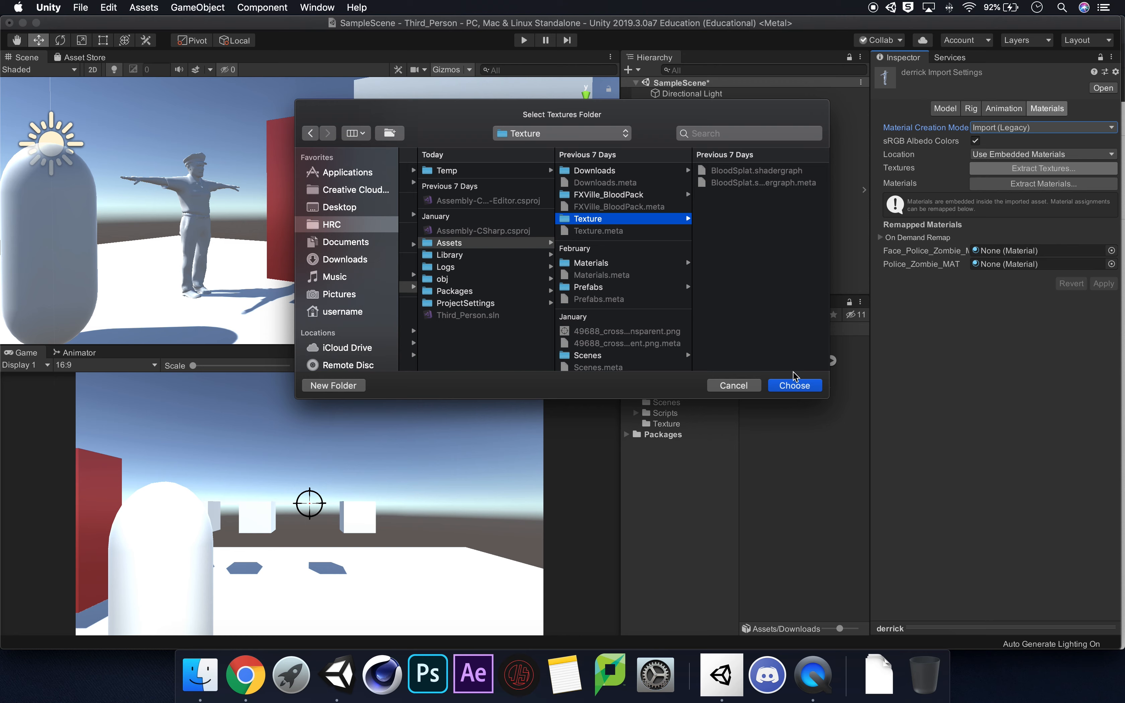
left_click(790, 386)
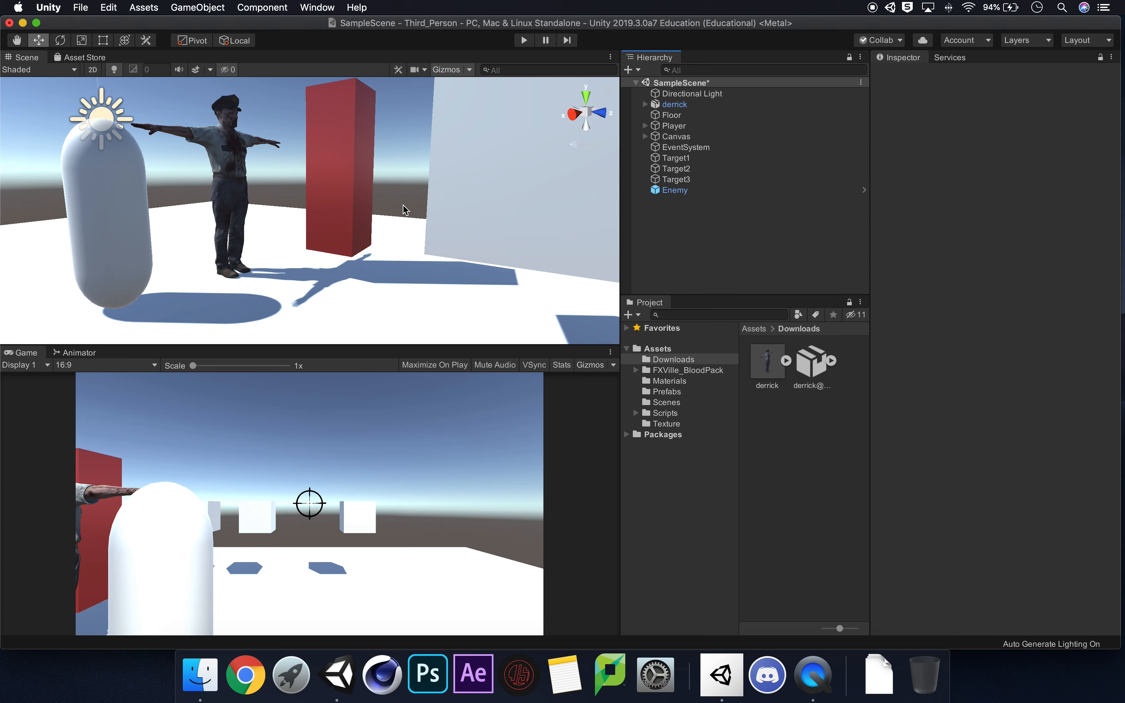
Enable Loop Time on the Walking clip of the derrick@Walking asset and apply the import settings.
left_click(818, 359)
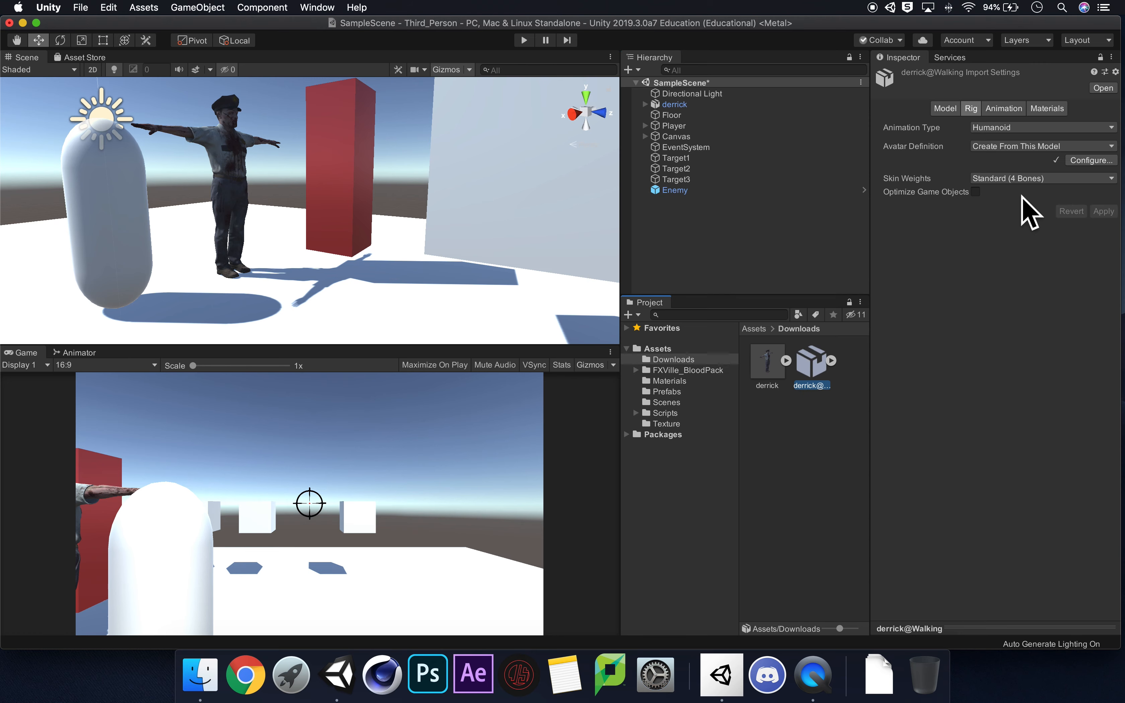
left_click(947, 109)
left_click(971, 109)
left_click(1002, 108)
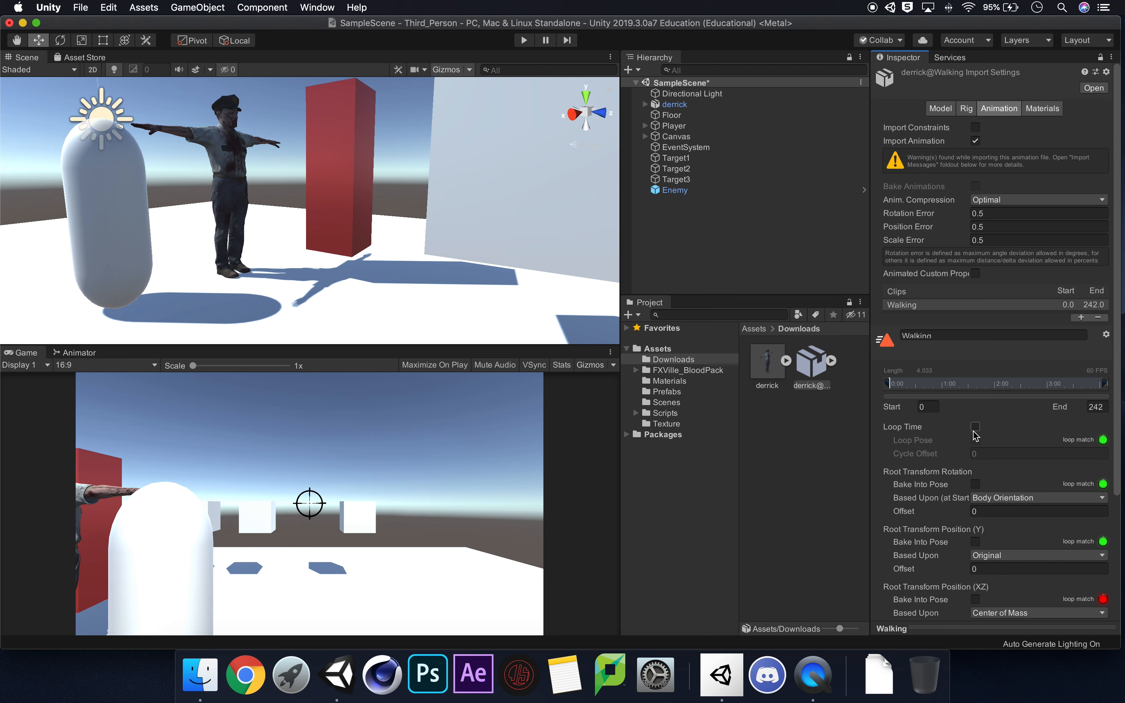
left_click(975, 427)
left_click_drag(1114, 399, 1119, 547)
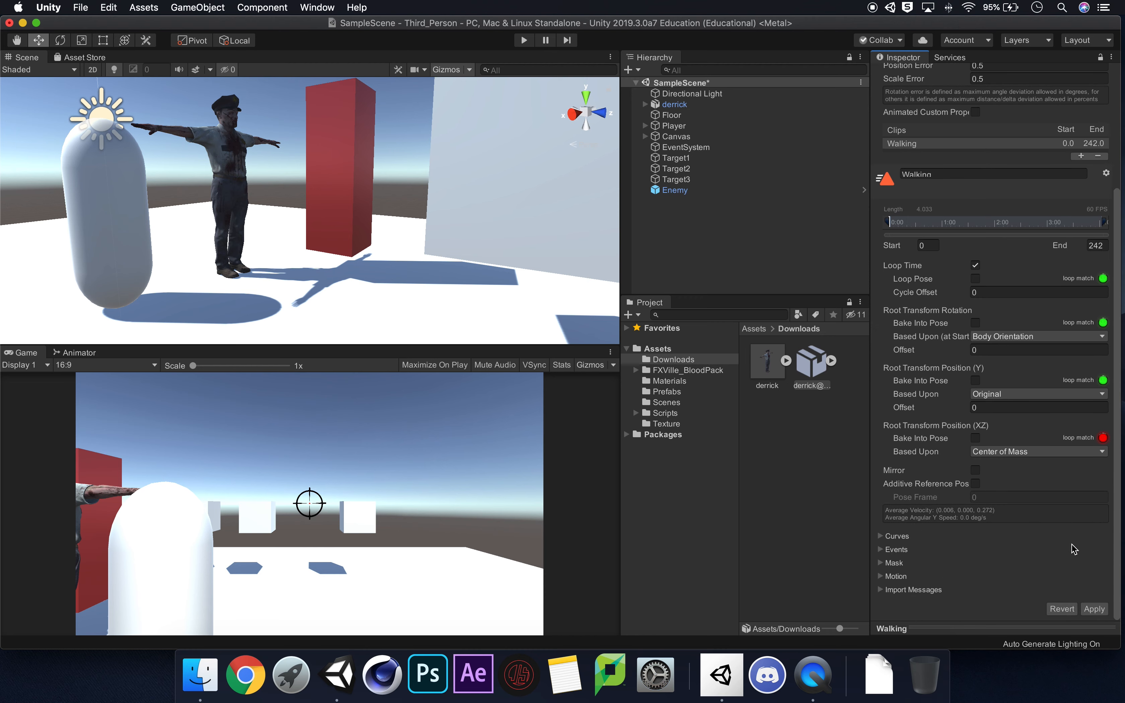
left_click(1095, 609)
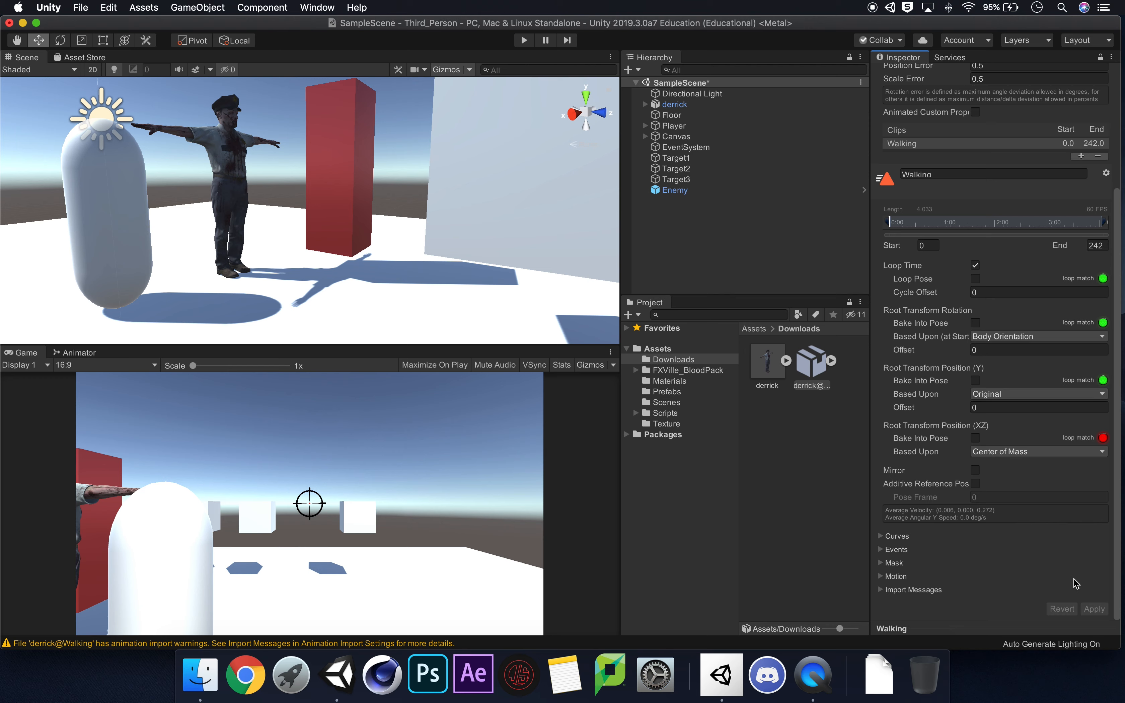
Clear the console of the animation import warnings, close it and return to the start of the import settings.
left_click(366, 645)
left_click(140, 103)
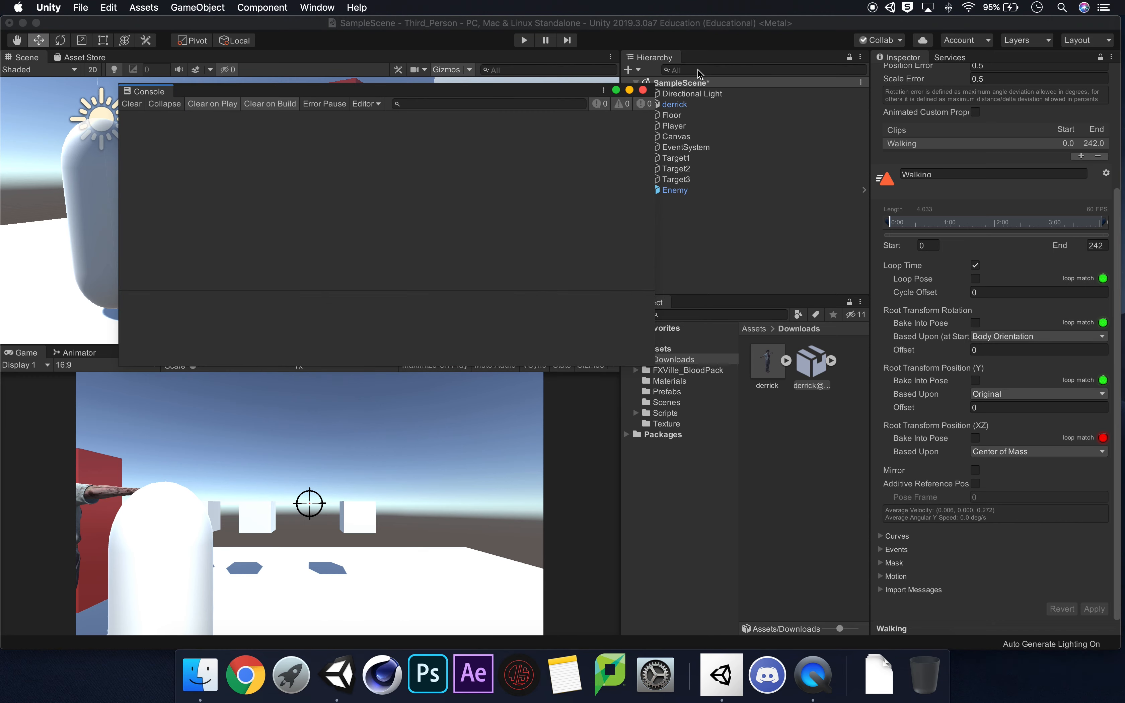
left_click(643, 90)
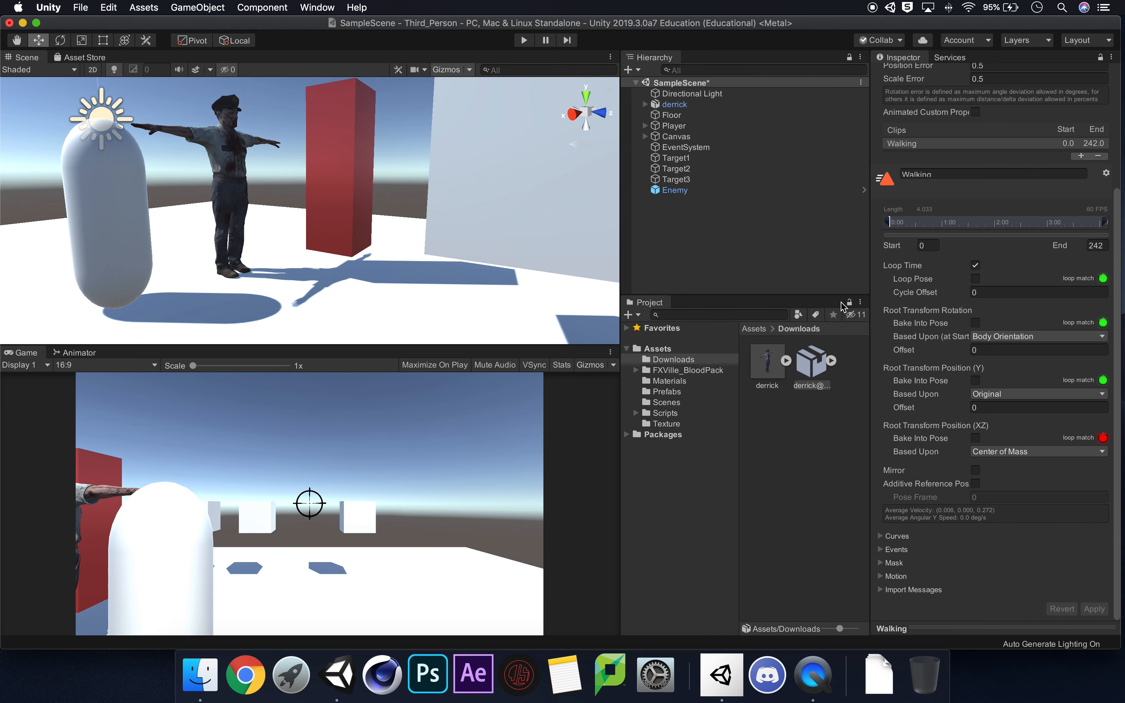
scroll(1019, 375, "up", 5)
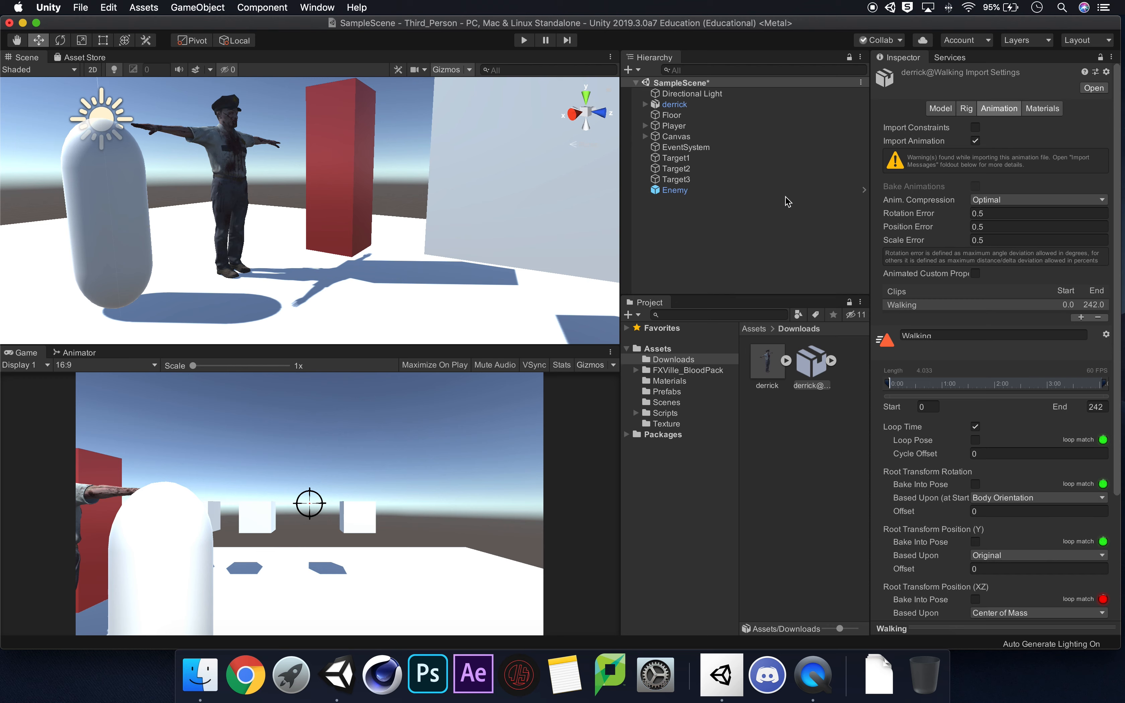
Create an Animator Controller named DerrickController in the Downloads assets folder.
left_click(692, 104)
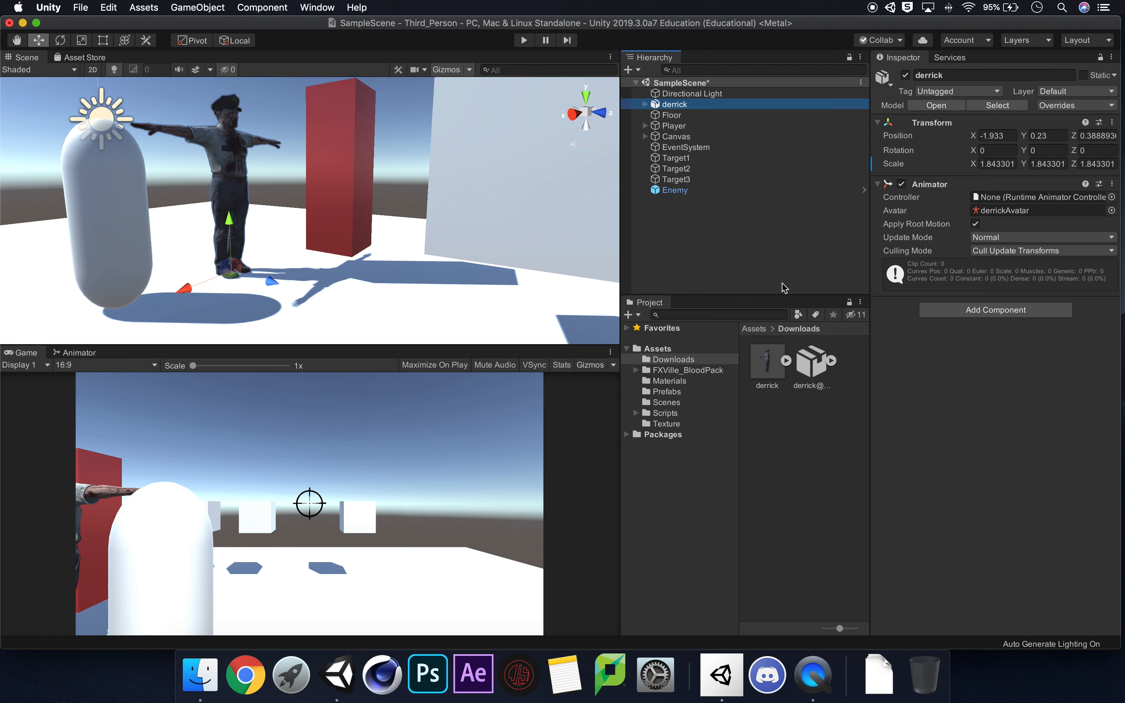
right_click(787, 424)
mouse_move(855, 328)
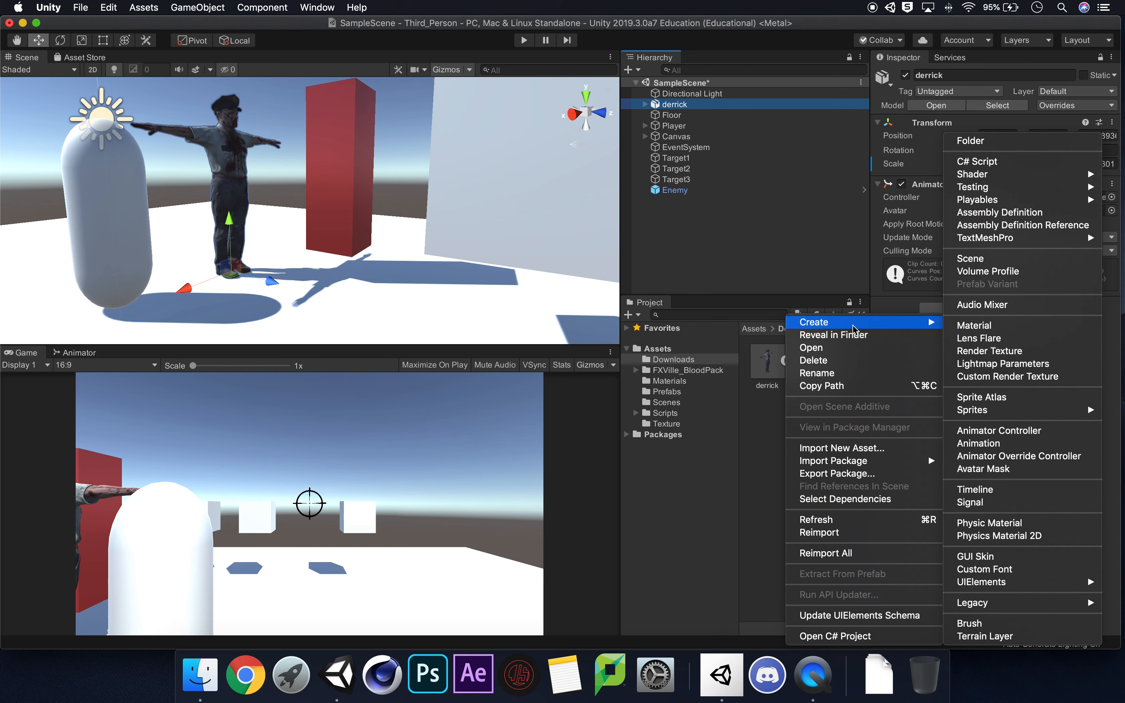
left_click(1067, 432)
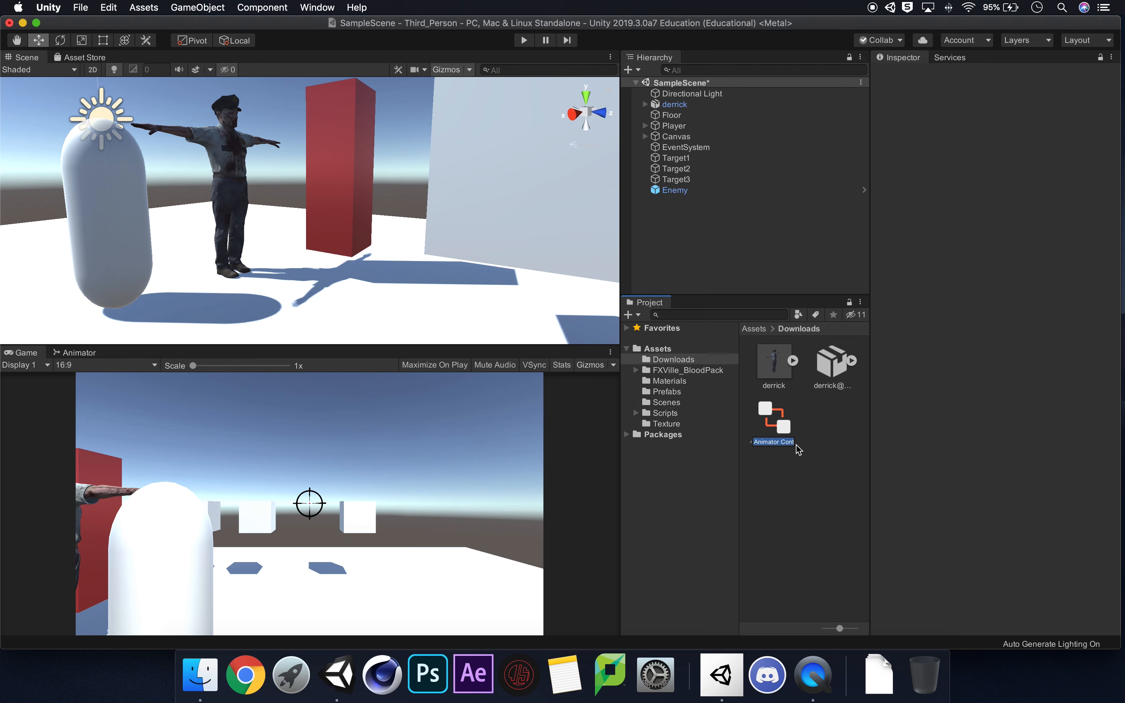
type("D")
type("errickControlle")
type("r")
key("Return")
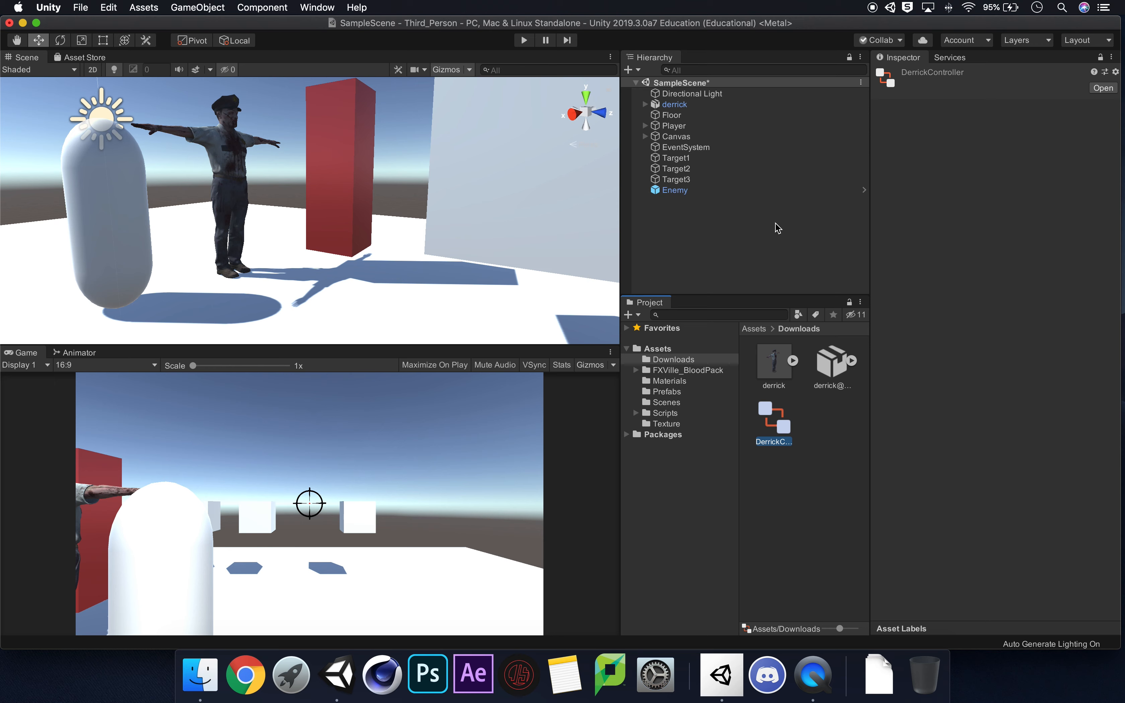
Assign DerrickController to the derrick object's Animator component and show its state graph.
left_click(698, 107)
left_click_drag(777, 423, 1042, 198)
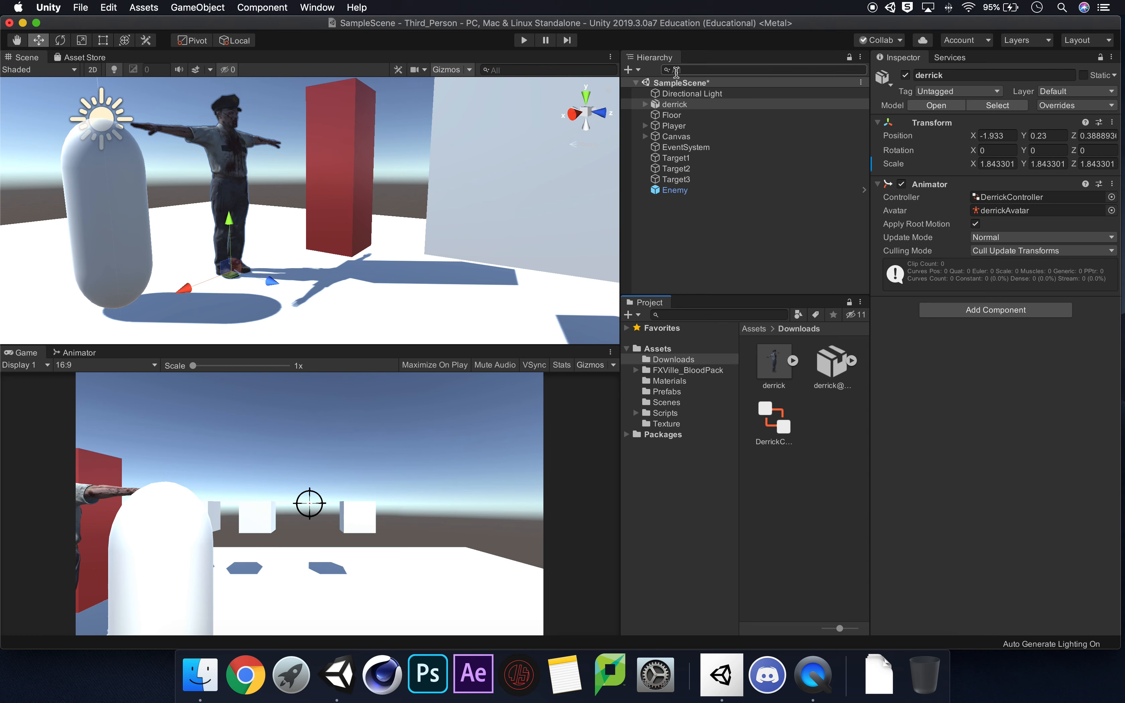
left_click(708, 105)
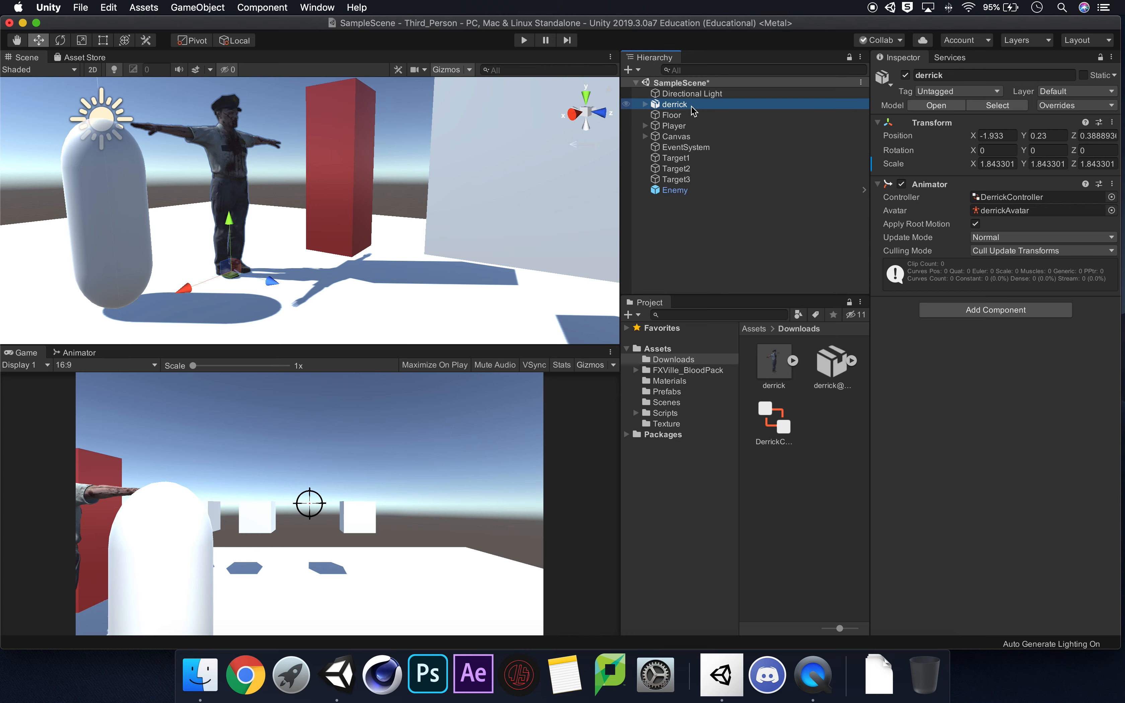
left_click(70, 354)
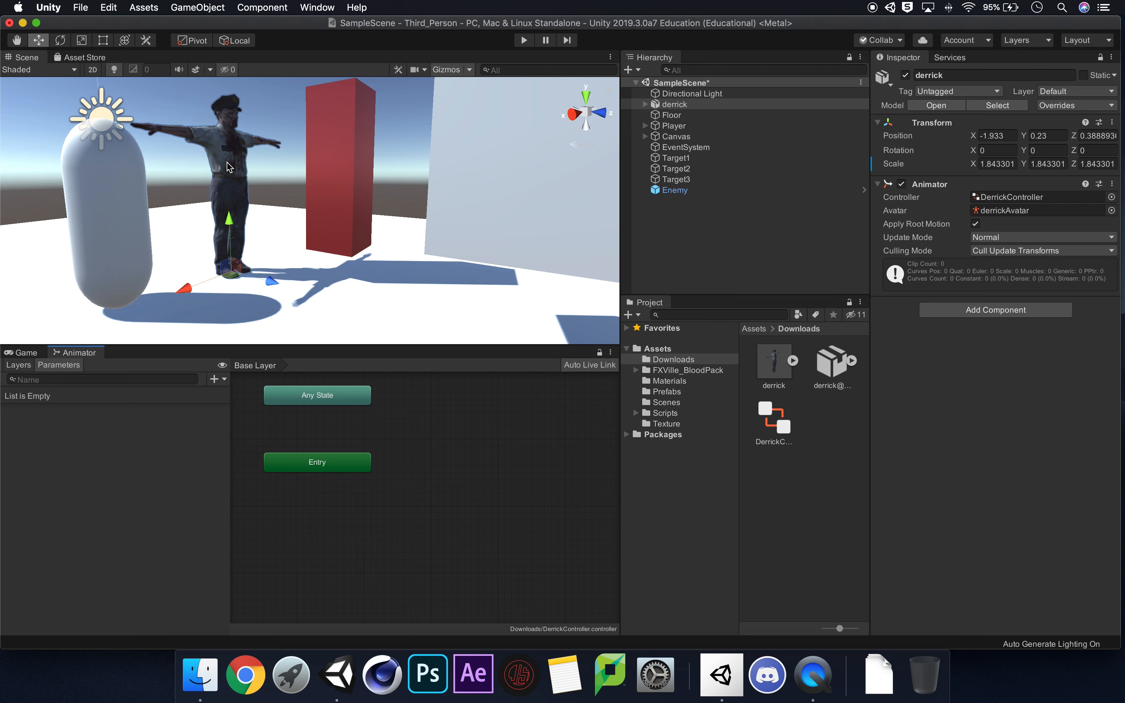
left_click(321, 7)
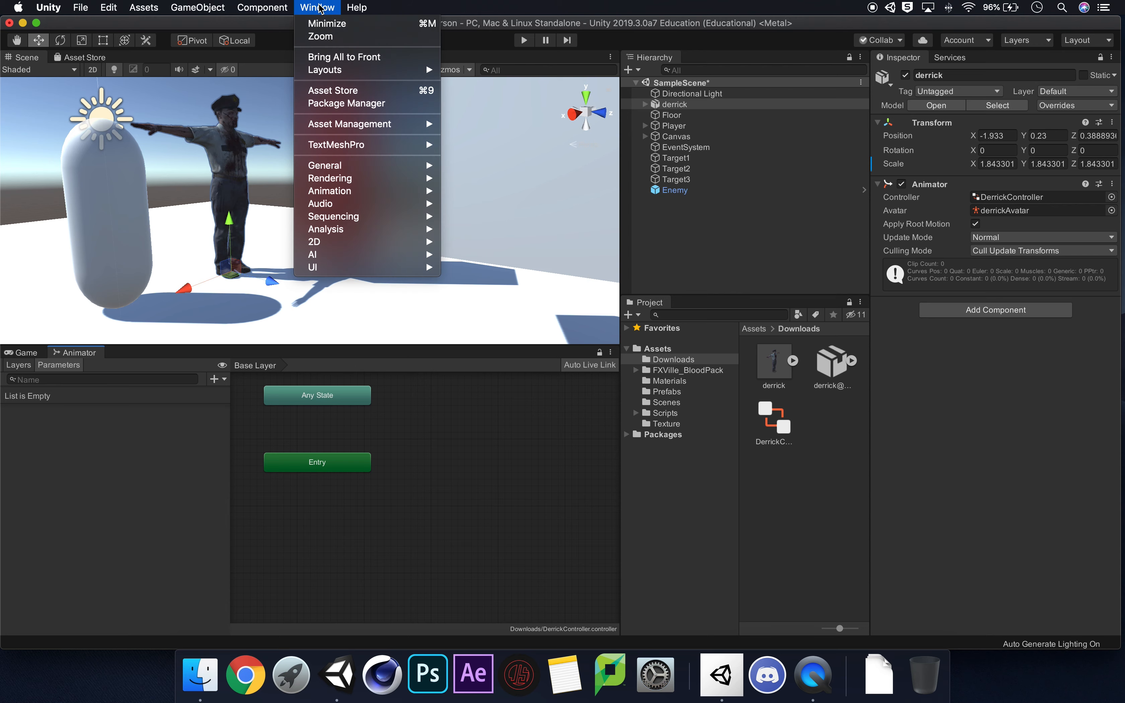
mouse_move(414, 197)
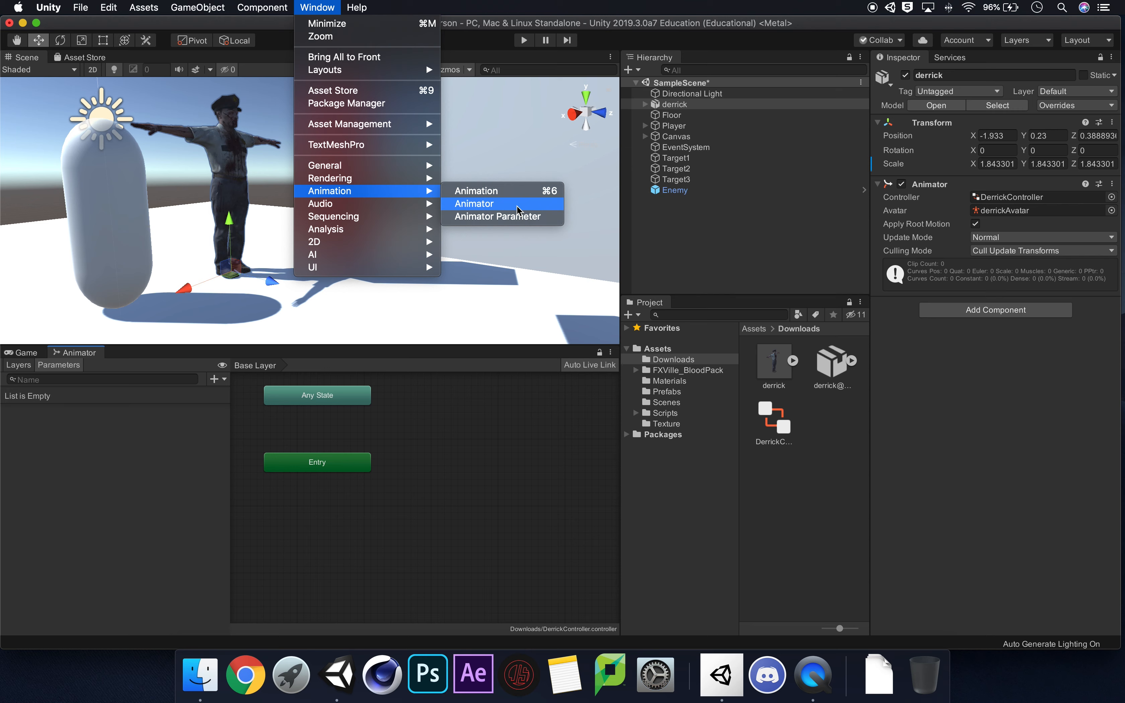
left_click(420, 6)
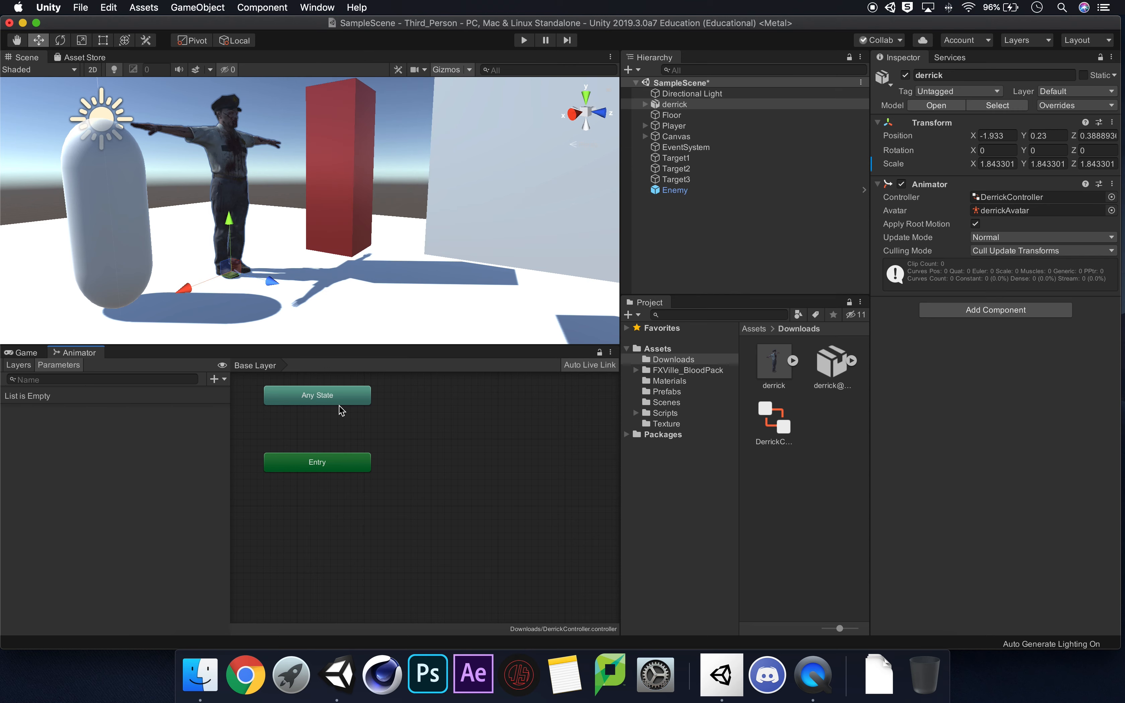
Expand the derrick@Walking asset and add its Walking clip as a state in the animator graph, placed beside Any State.
left_click(821, 496)
left_click(852, 360)
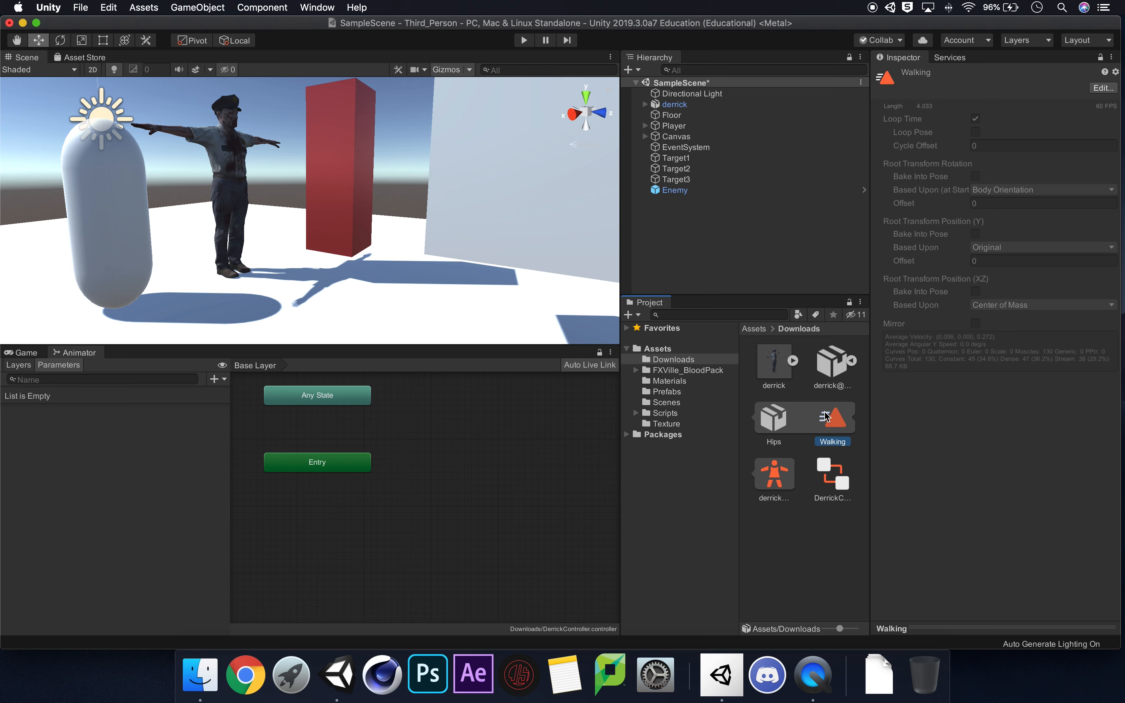
left_click_drag(836, 420, 447, 424)
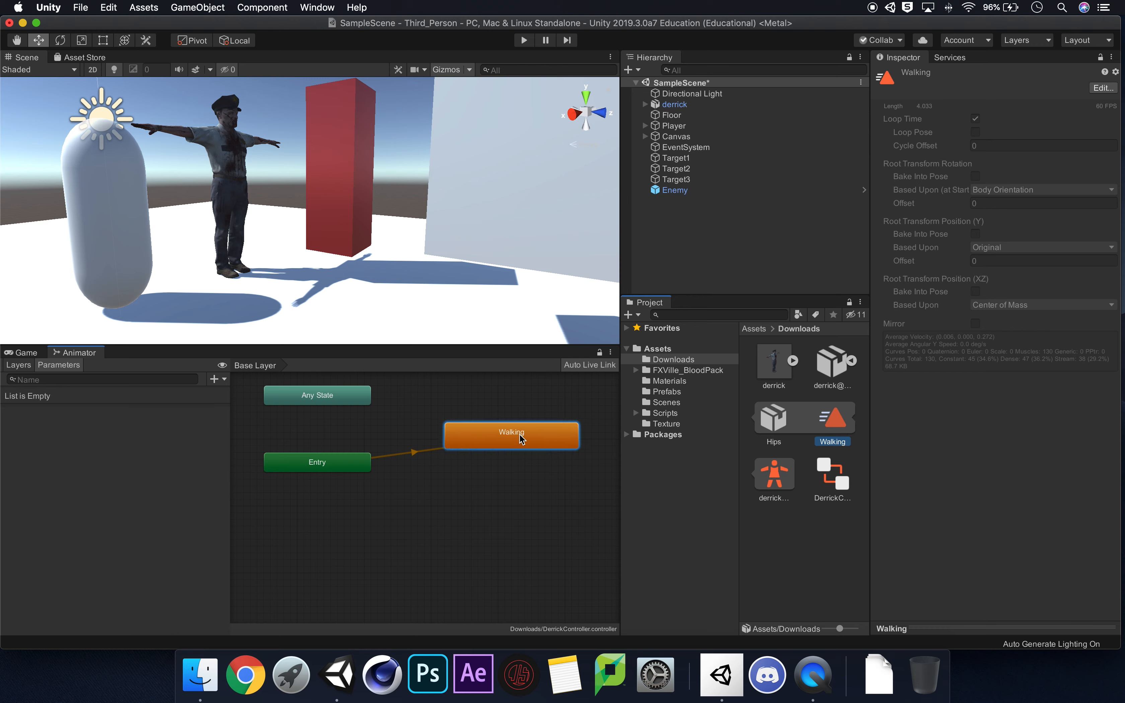
left_click_drag(519, 433, 497, 409)
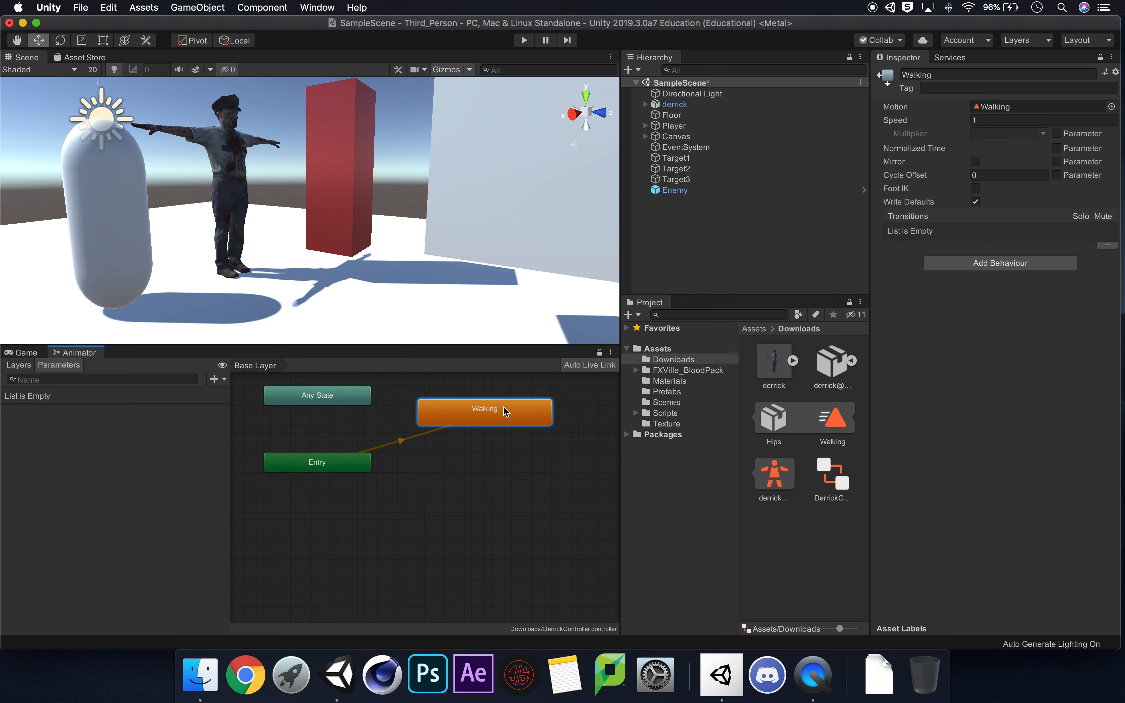
Play the scene to check derrick's walking animation, and stop it.
left_click(528, 39)
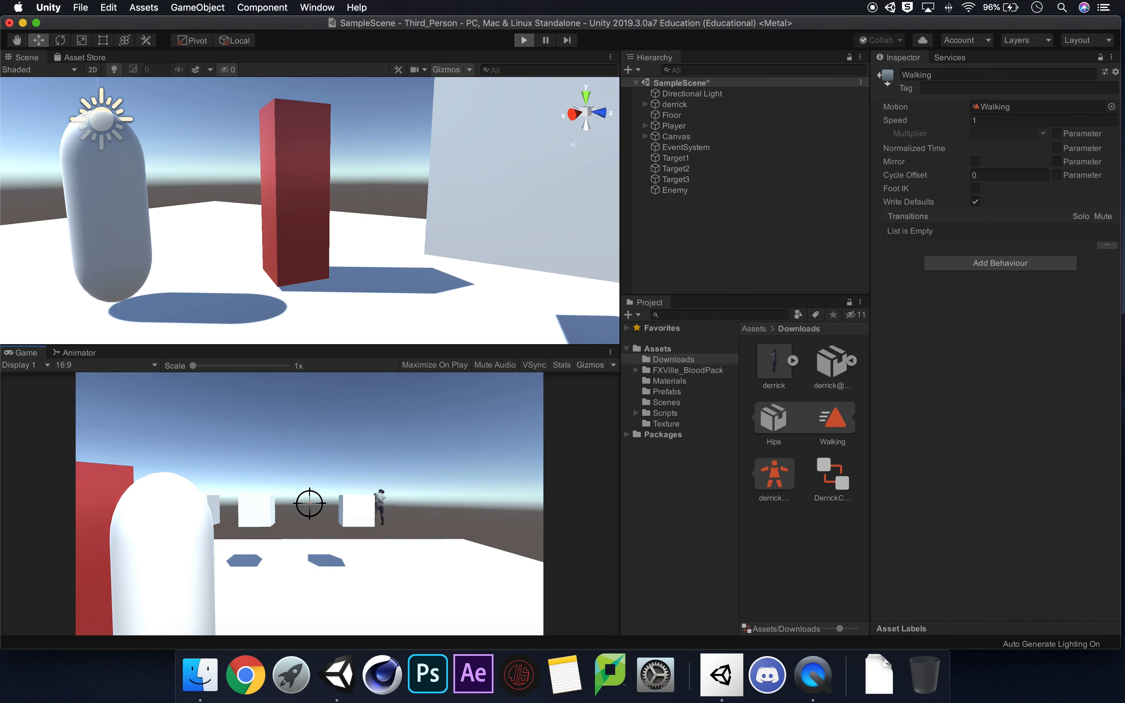
left_click(524, 40)
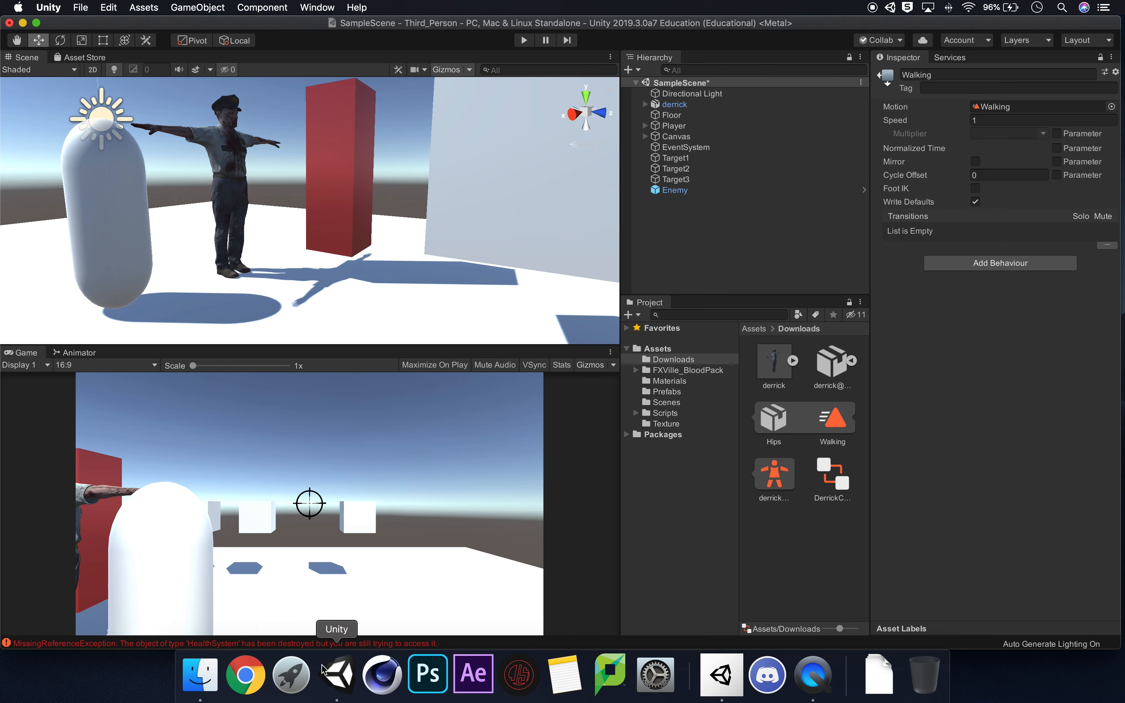
Clear the HealthSystem errors from the console and close it.
left_click(517, 643)
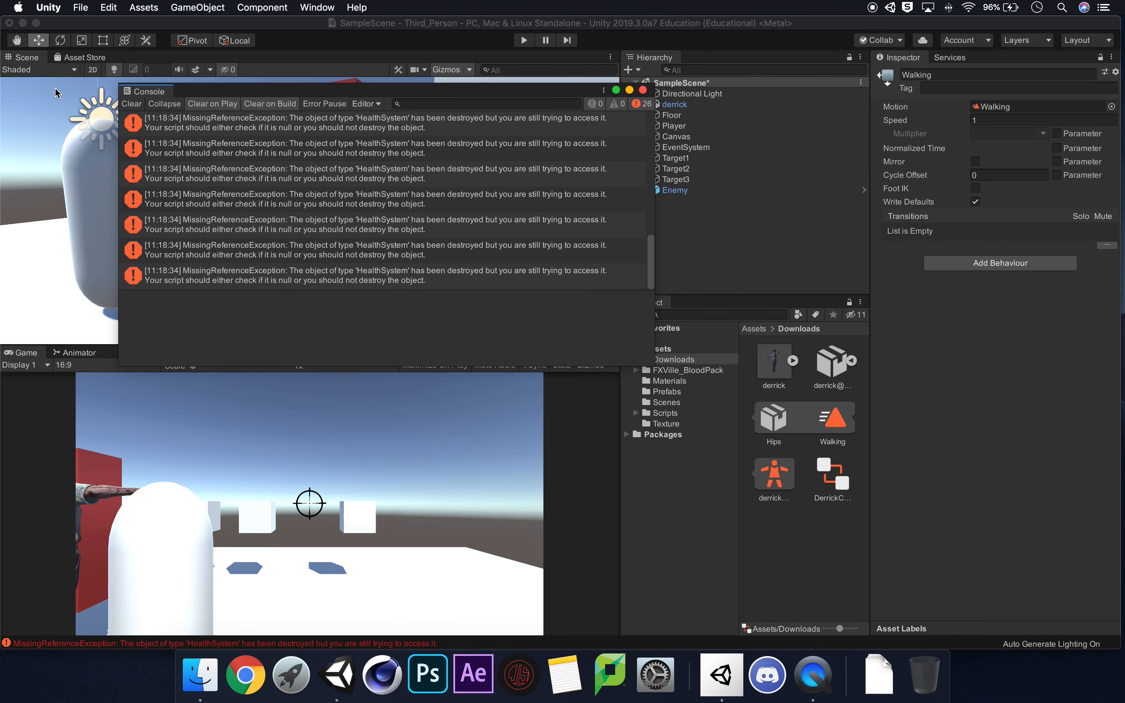
left_click(131, 104)
left_click(643, 90)
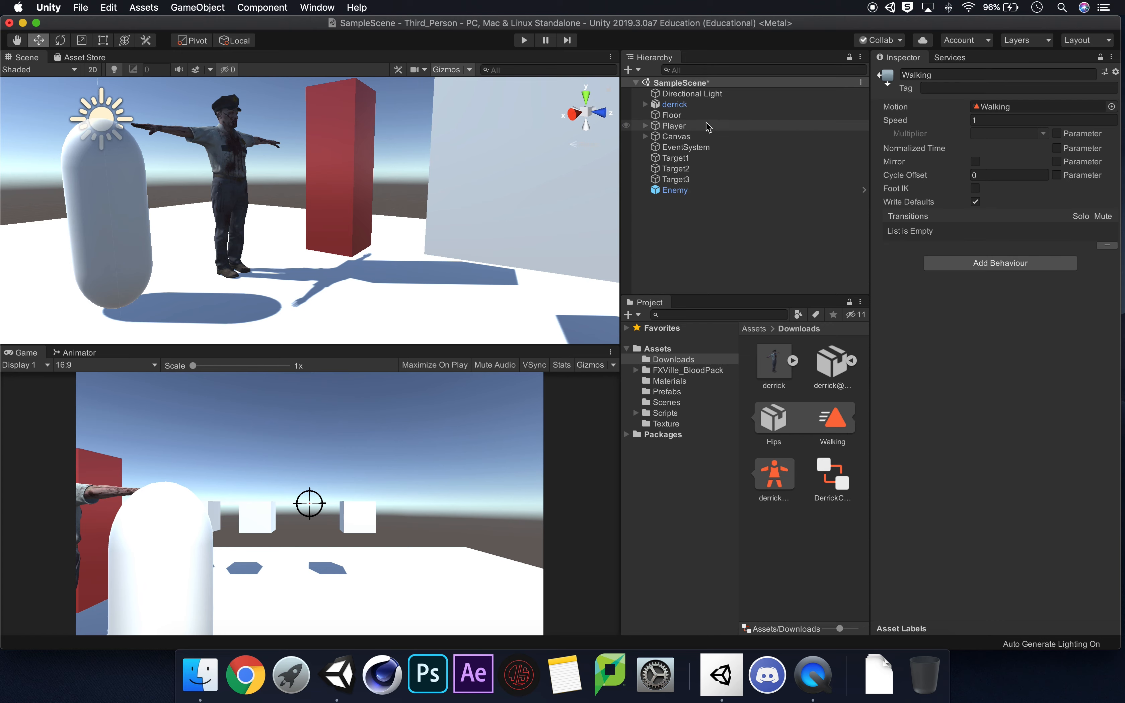
Review the components attached to the Enemy object, collapsing its Mesh Filter and Mesh Renderer.
left_click(79, 352)
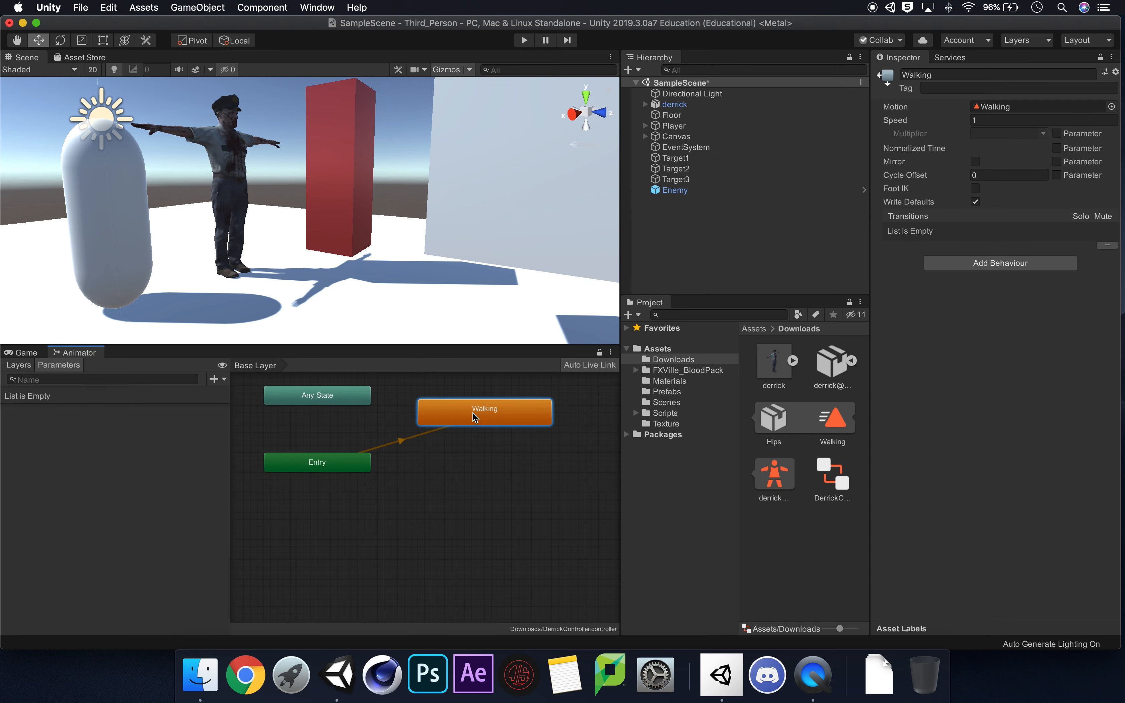
left_click(735, 191)
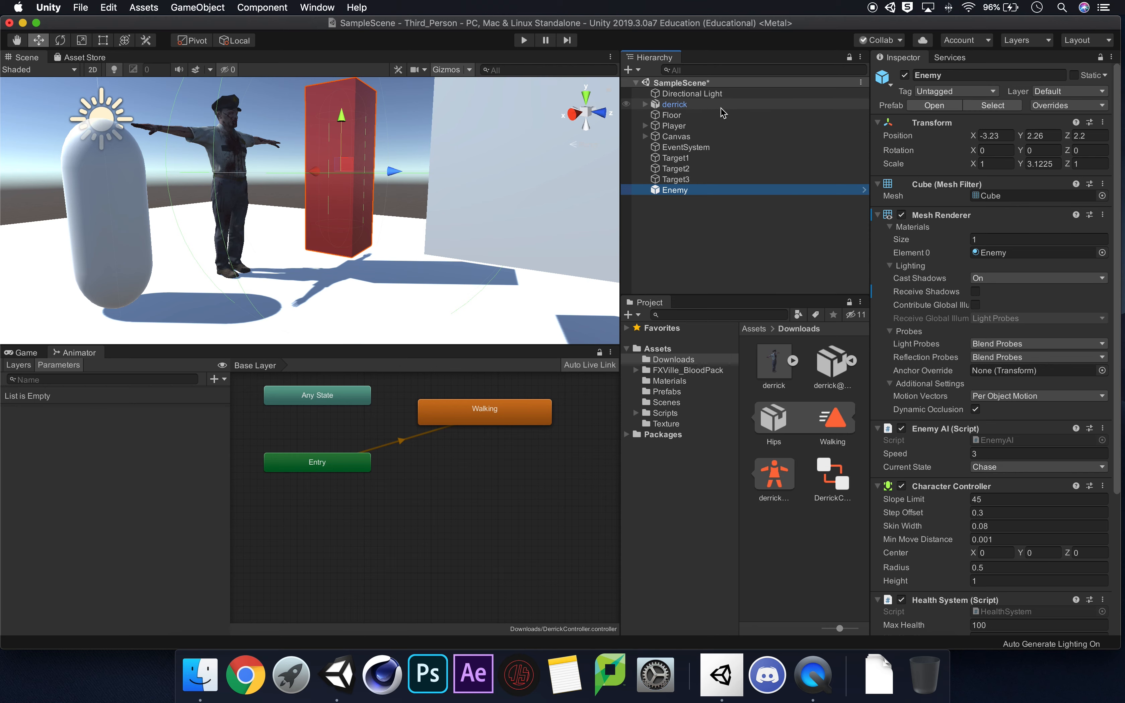
scroll(906, 261, "down", 10)
scroll(892, 122, "up", 10)
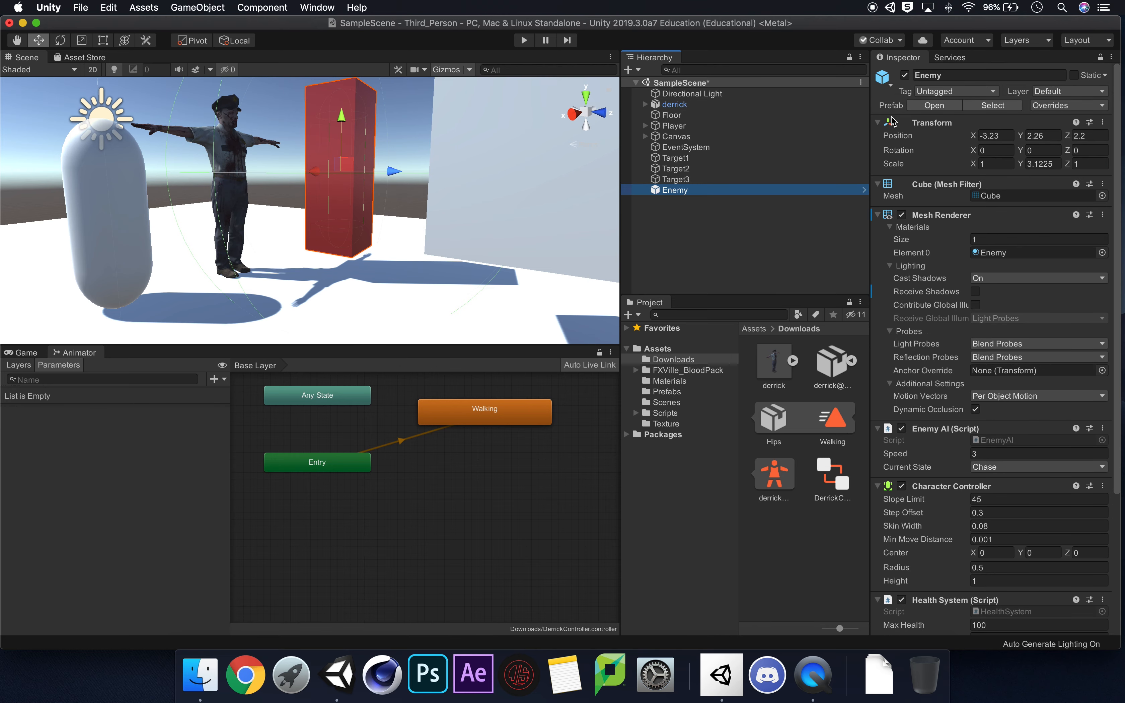
left_click(877, 185)
left_click(879, 201)
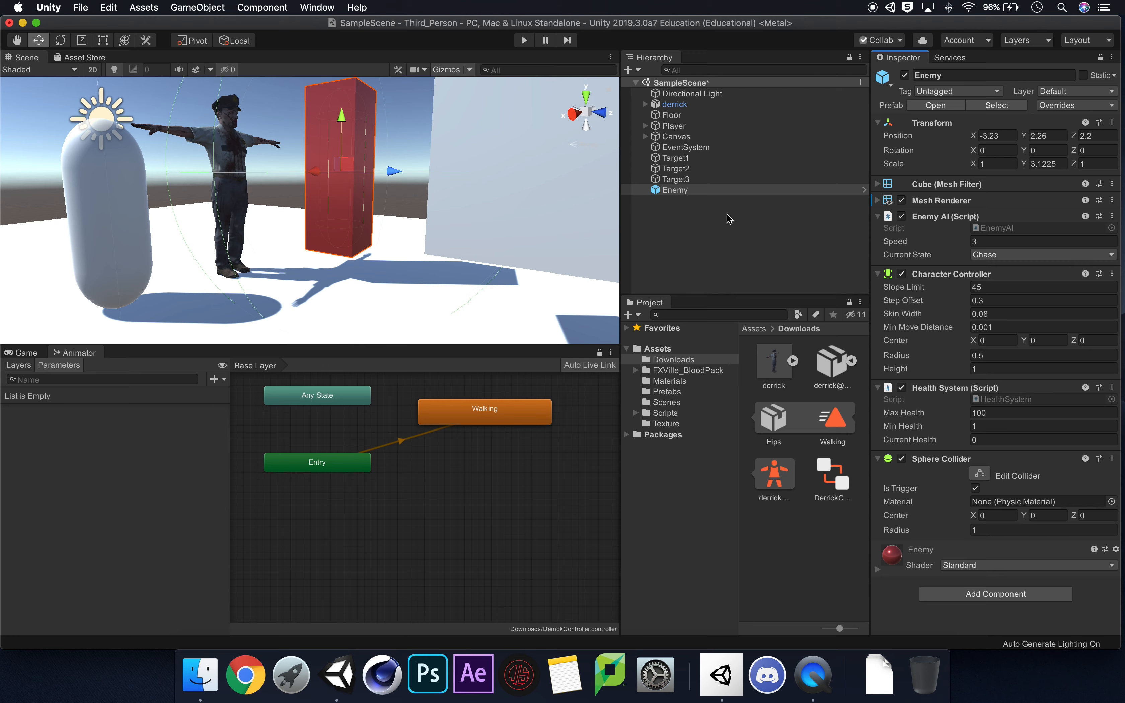
Add a Character Controller component to the derrick object.
left_click(705, 105)
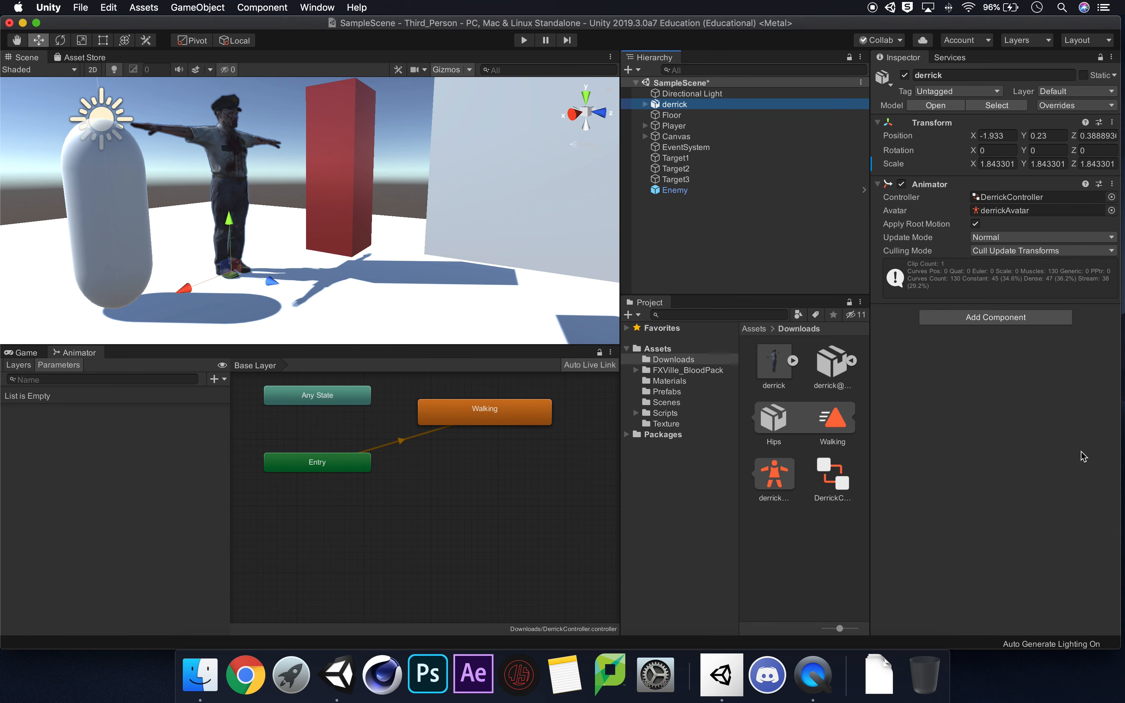
left_click(1009, 319)
type("sp")
type("character")
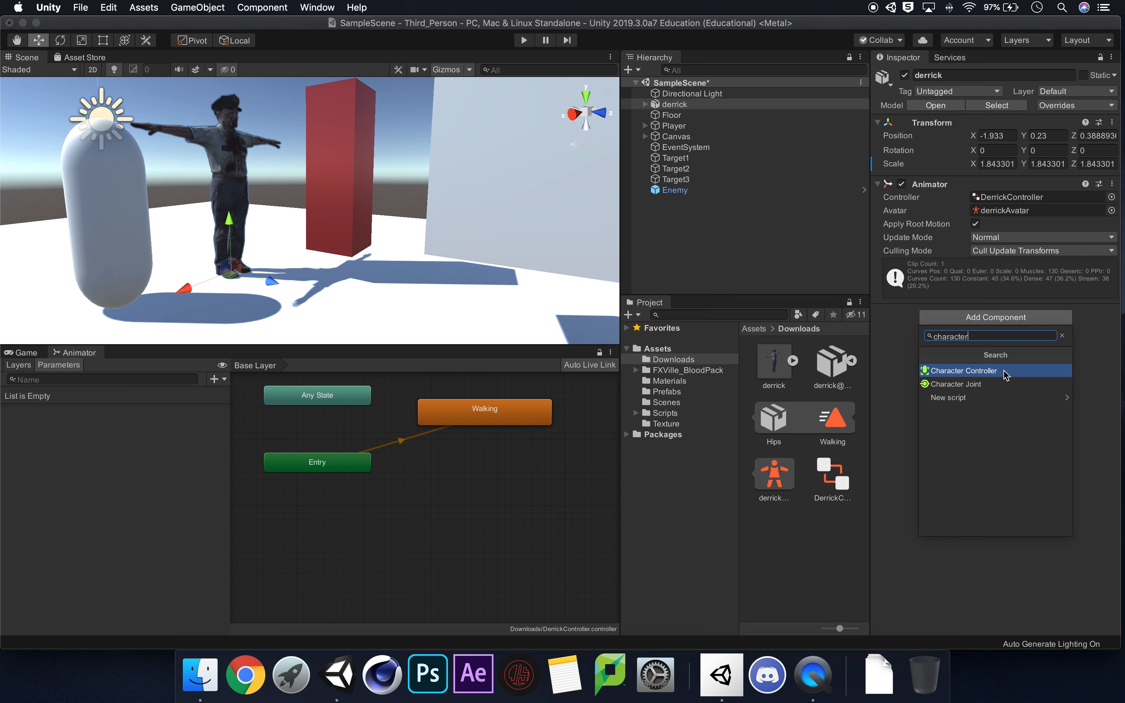
left_click(1014, 374)
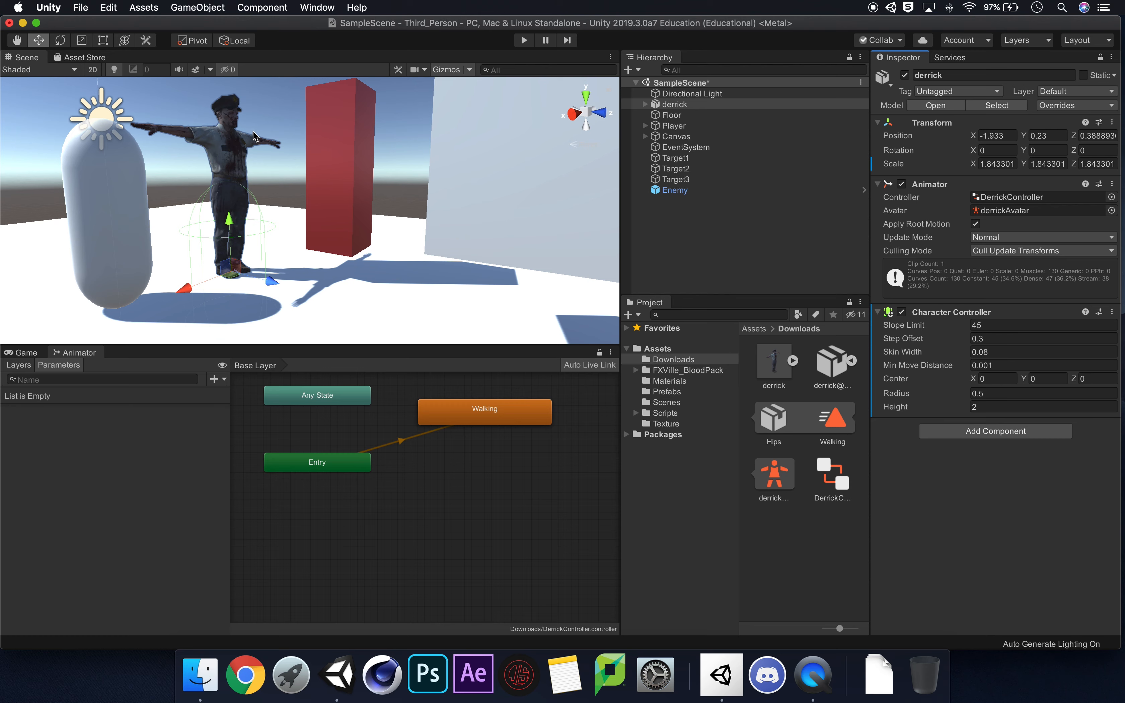
Add a Sphere Collider component to the derrick object.
left_click(996, 432)
type("sphere")
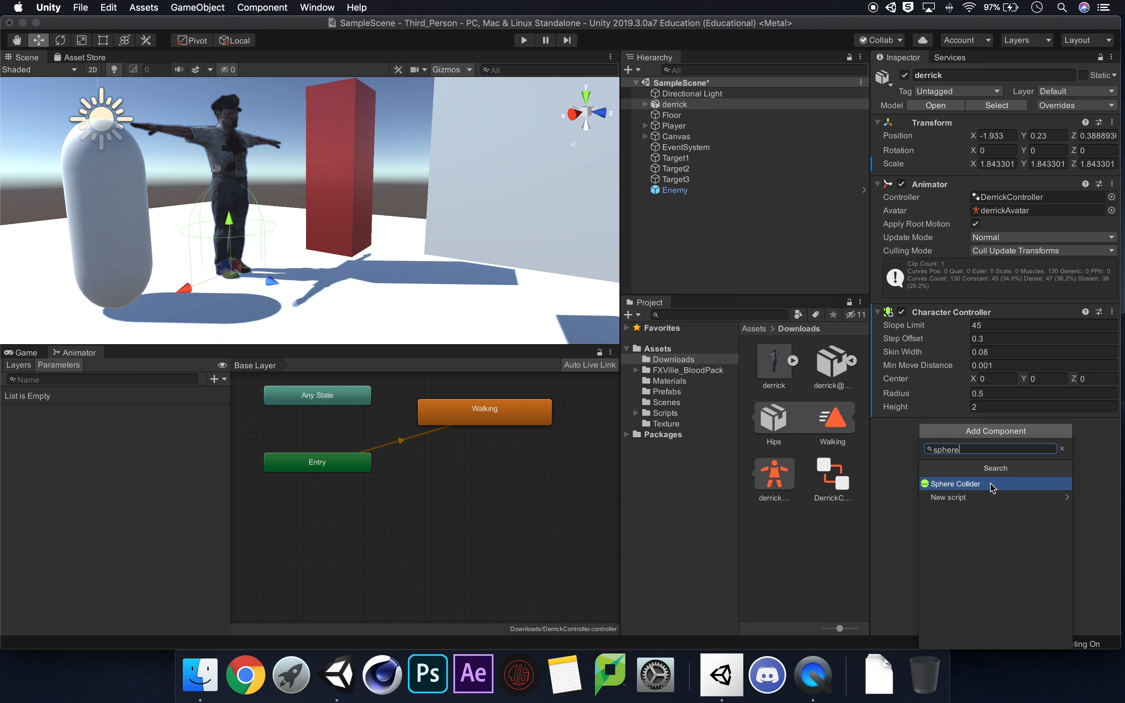
left_click(993, 485)
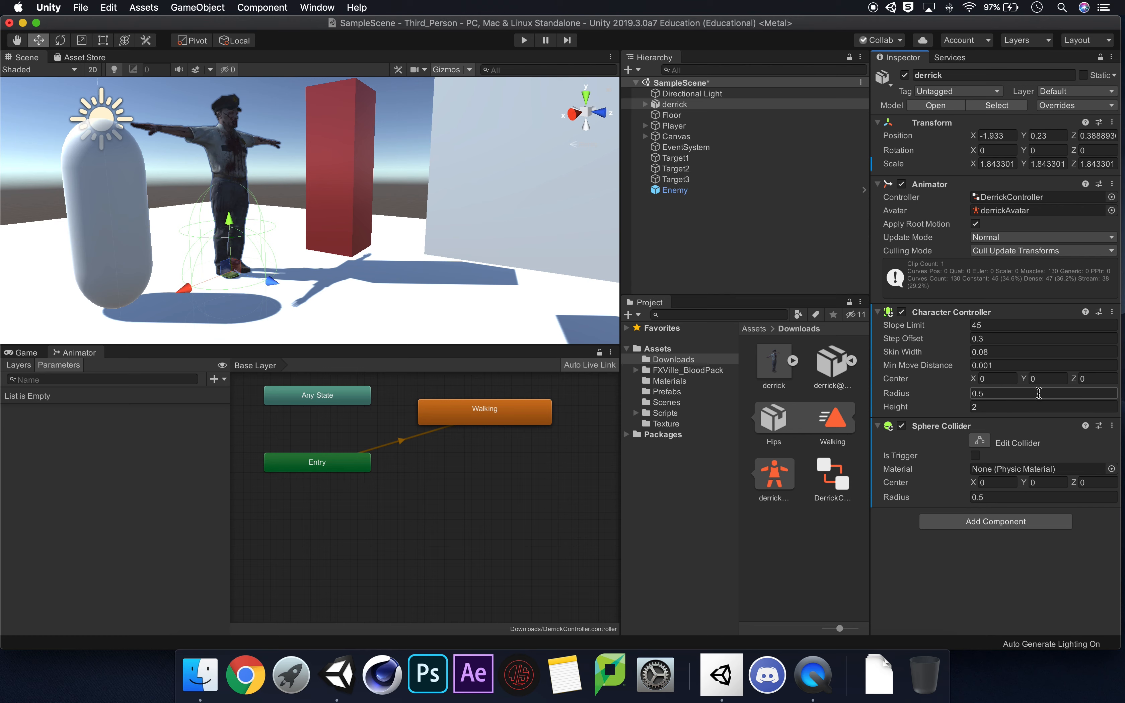
Fit derrick's Character Controller to the body with center Y 0.98, radius 0.26 and height 1.88.
left_click_drag(1023, 379, 1047, 378)
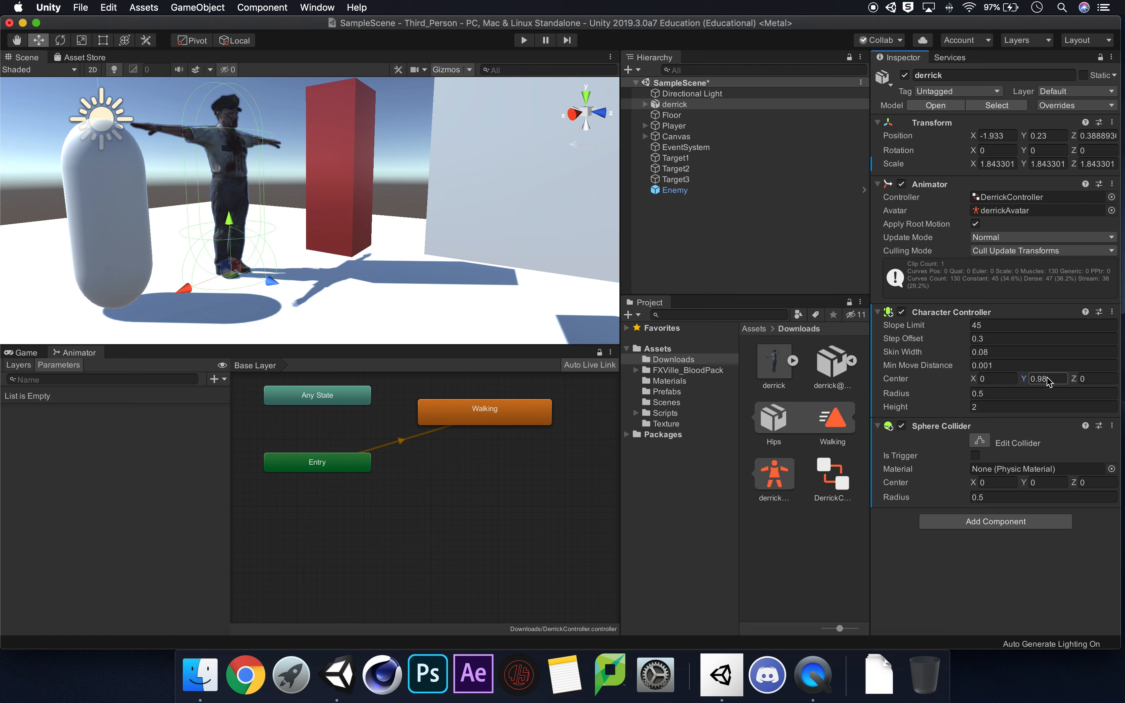
left_click(909, 430)
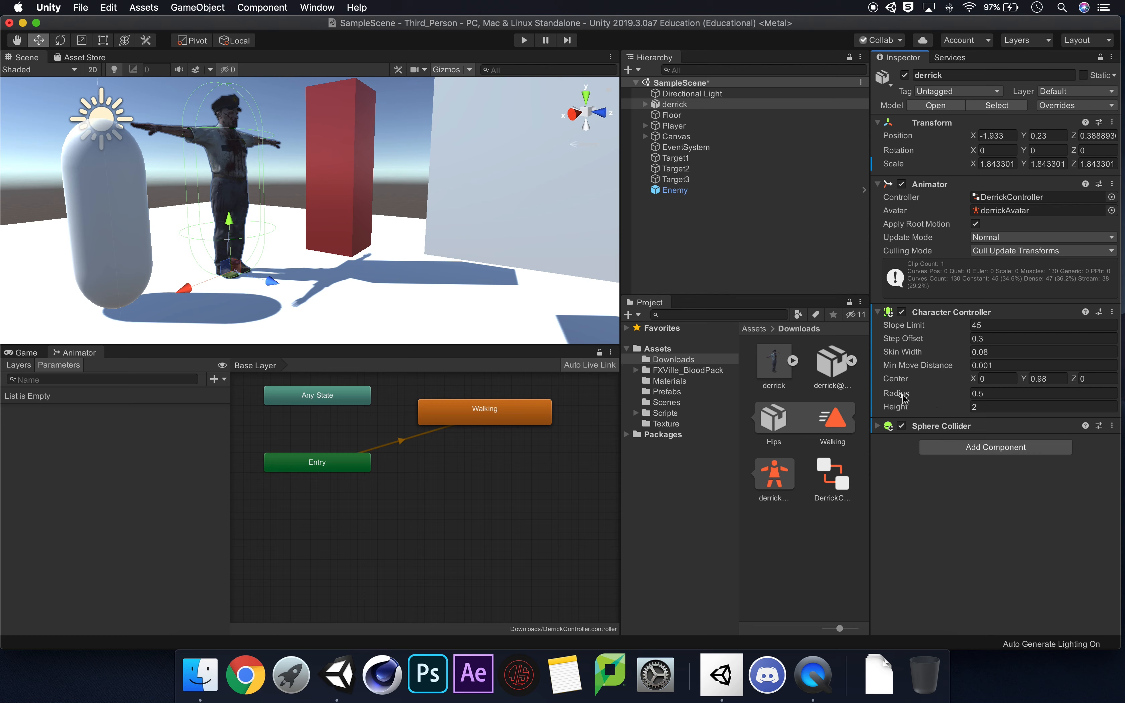
left_click_drag(904, 396, 897, 396)
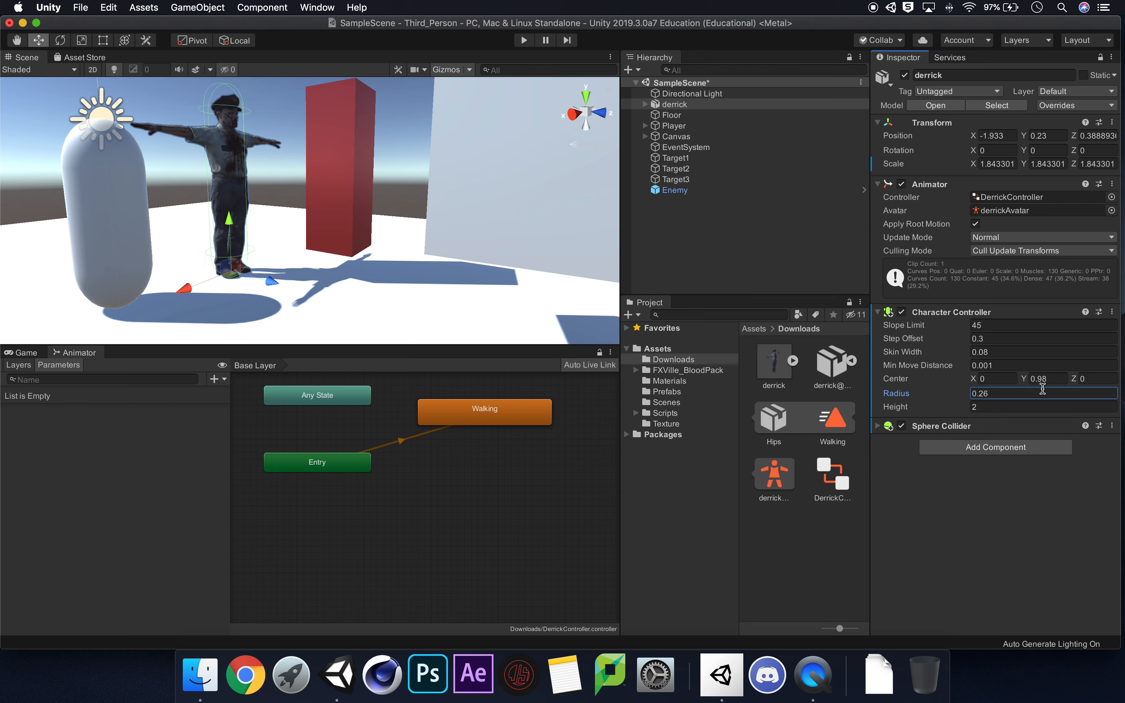
left_click(906, 408)
left_click_drag(906, 410, 900, 410)
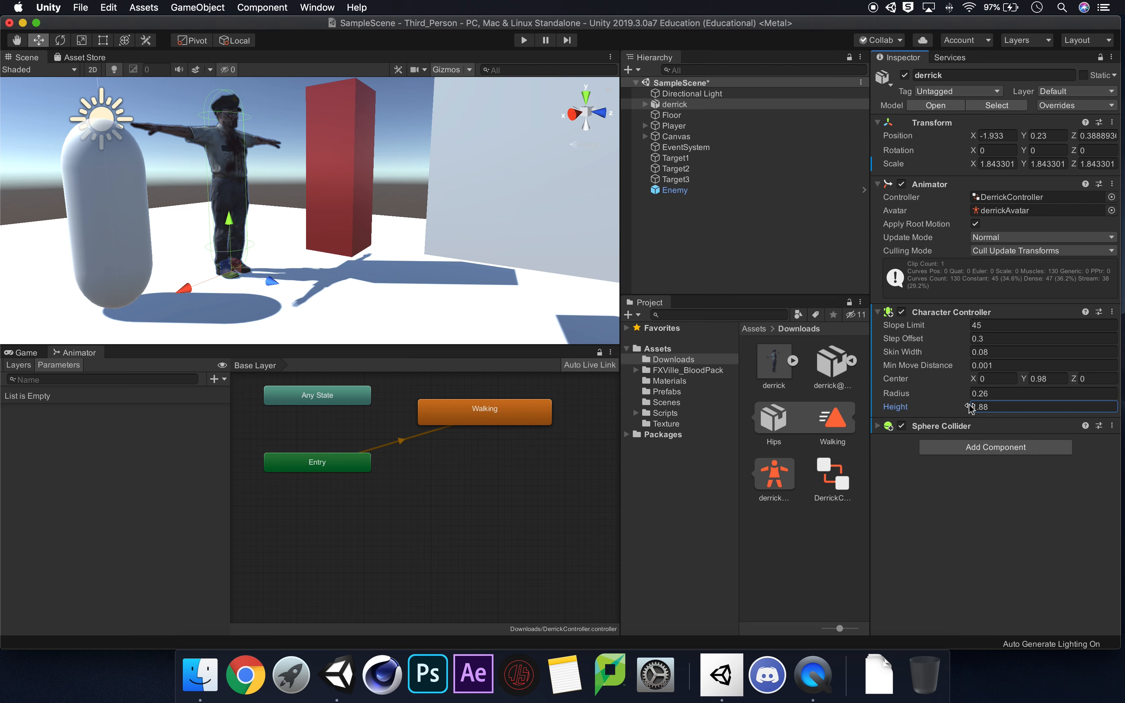
left_click(1021, 382)
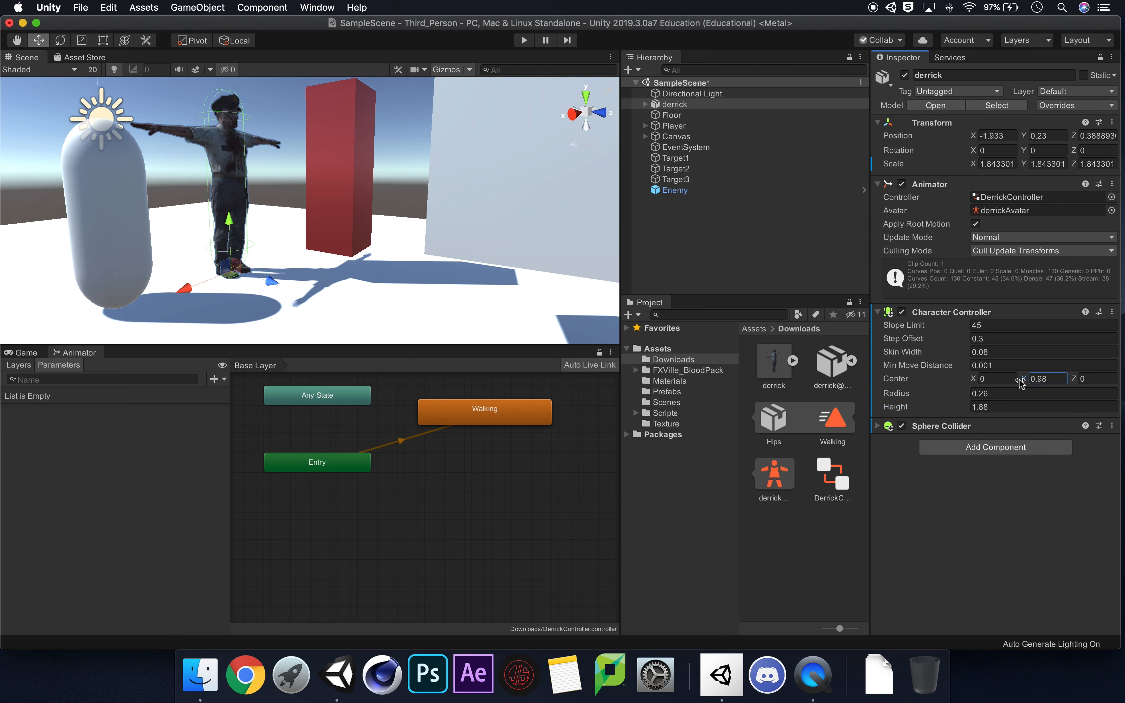
left_click_drag(381, 192, 458, 244, "alt")
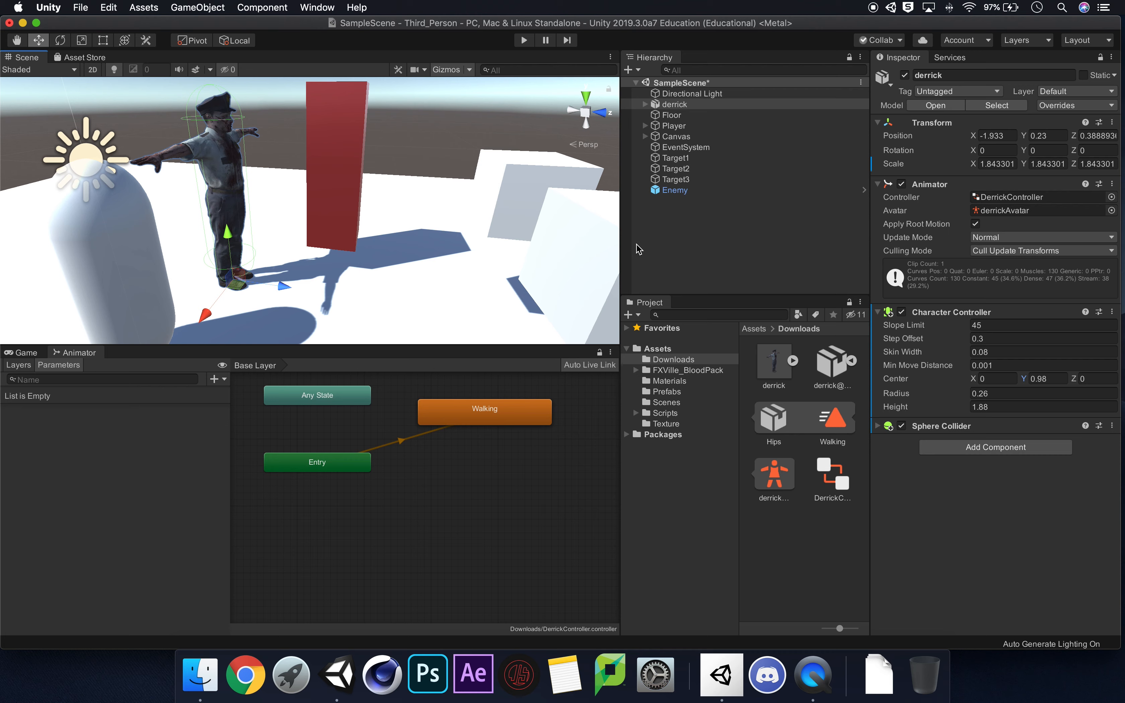
Set derrick's Sphere Collider to center Y 1.32 and radius 1.07 so it surrounds the body.
left_click(878, 427)
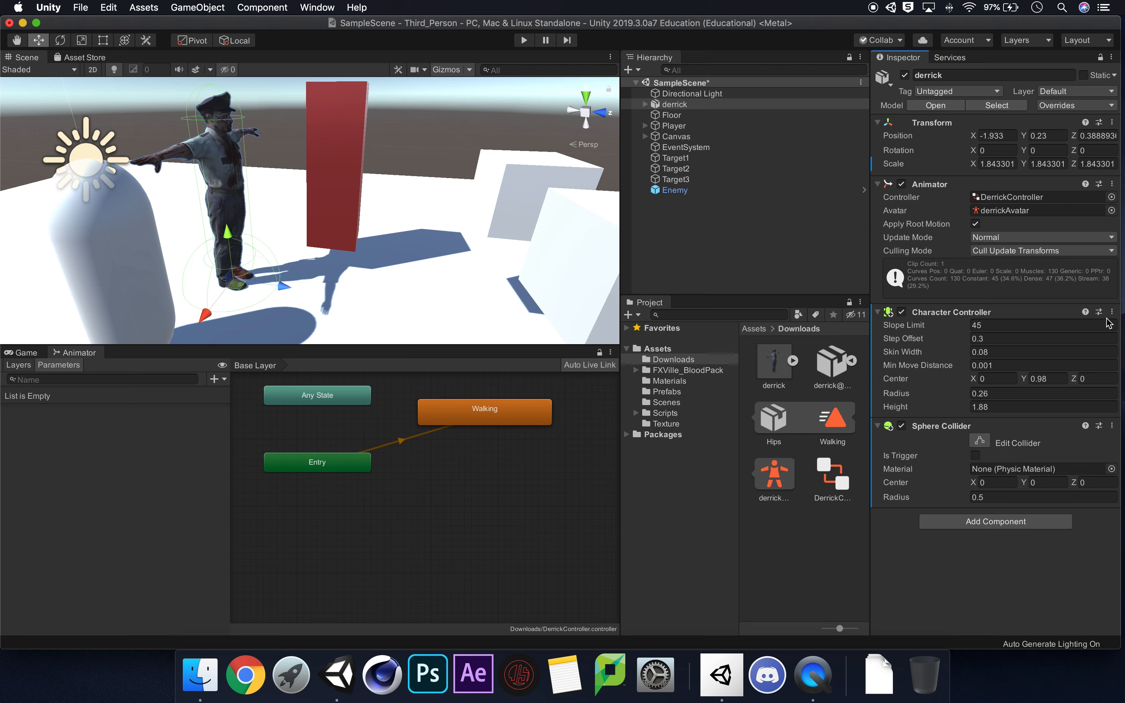
left_click_drag(1023, 482, 1055, 476)
left_click_drag(902, 499, 918, 500)
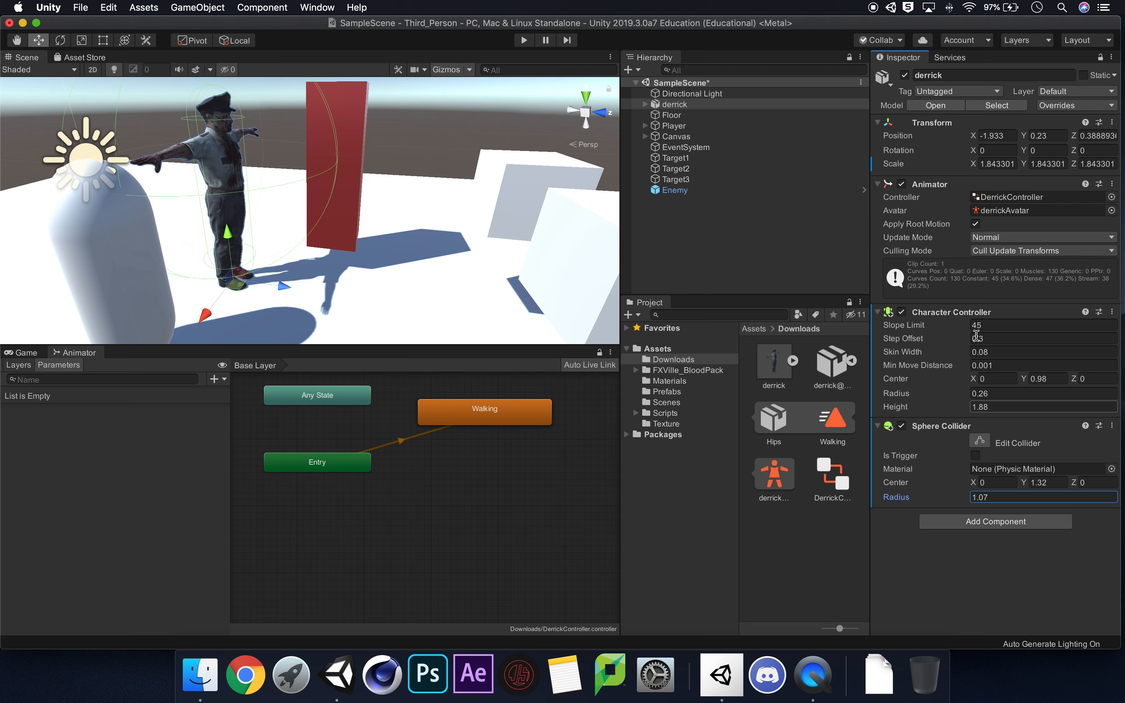
key("alt")
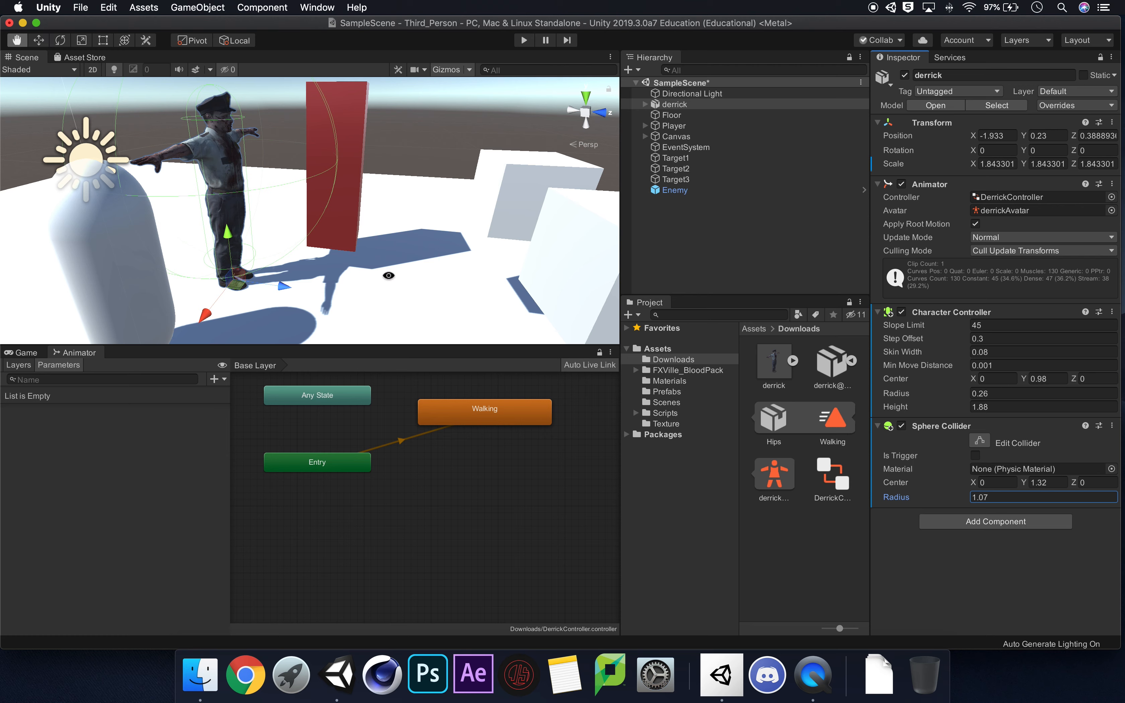
left_click_drag(388, 230, 452, 157, "alt")
Compare with the Enemy's Sphere Collider and make derrick's Sphere Collider a trigger.
left_click(684, 190)
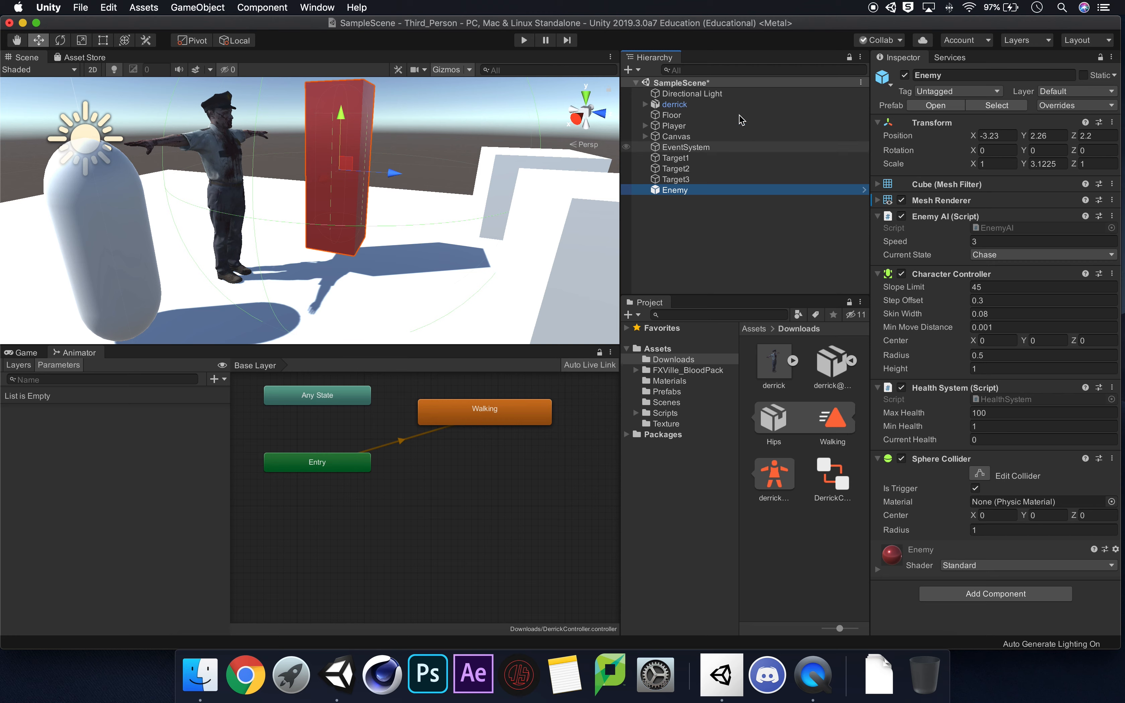
left_click(715, 104)
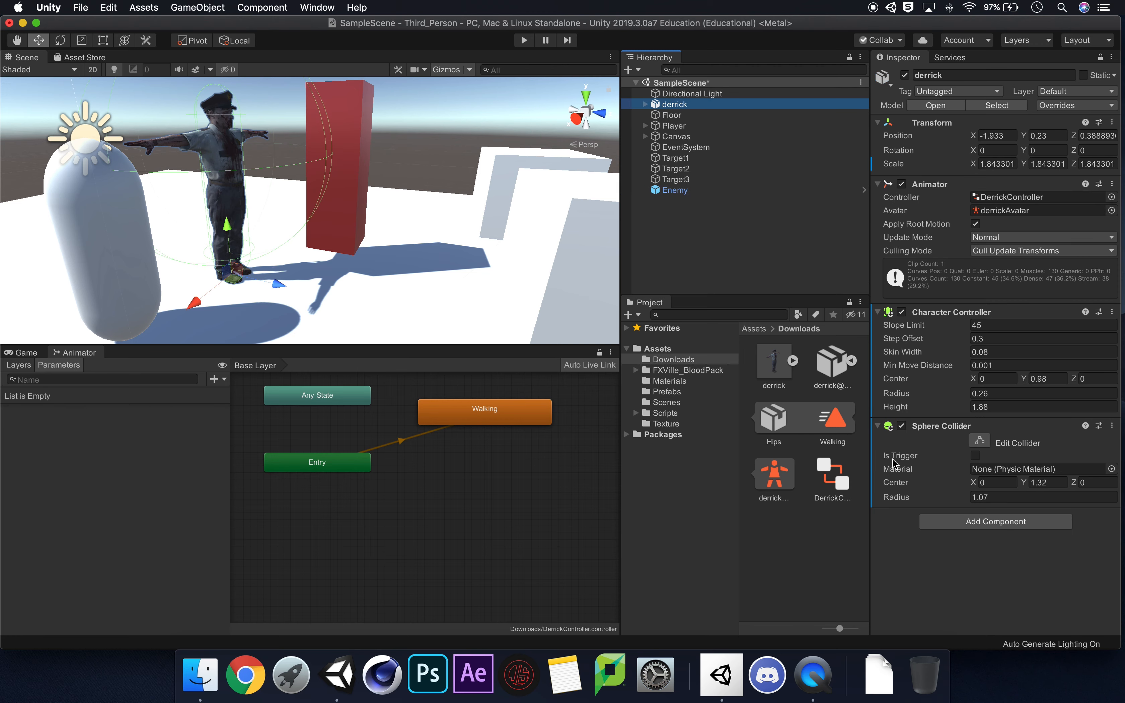
left_click(976, 456)
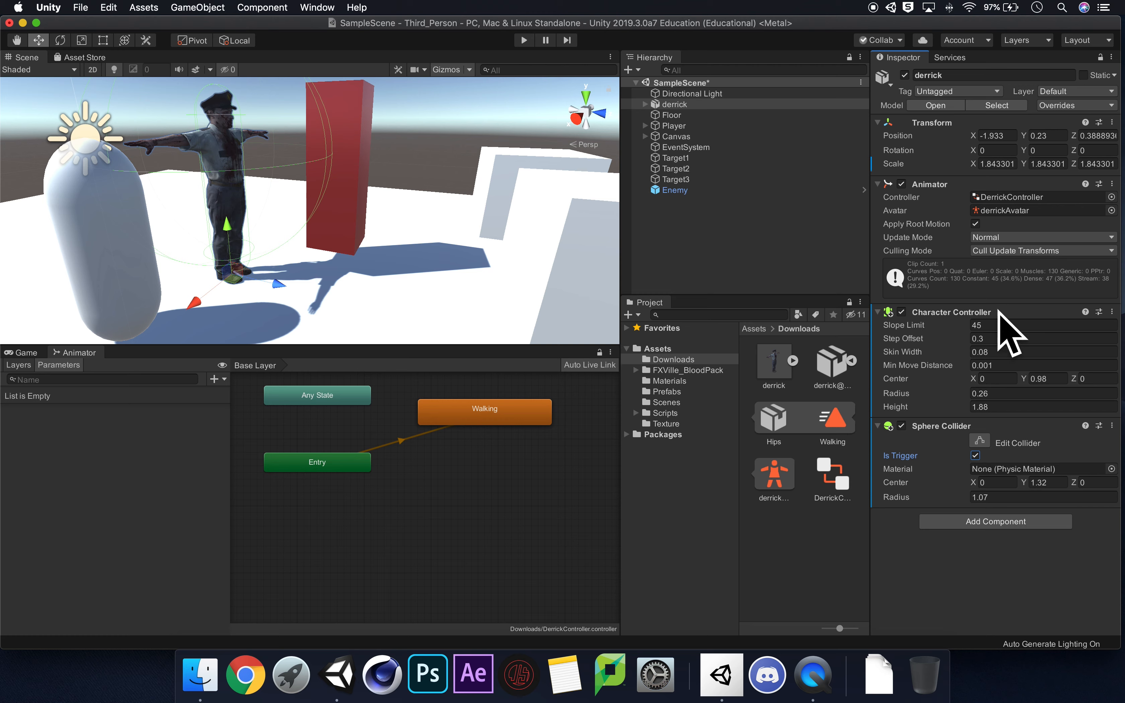
Check the Enemy's scripts and add the Enemy AI script to the derrick object.
left_click(720, 191)
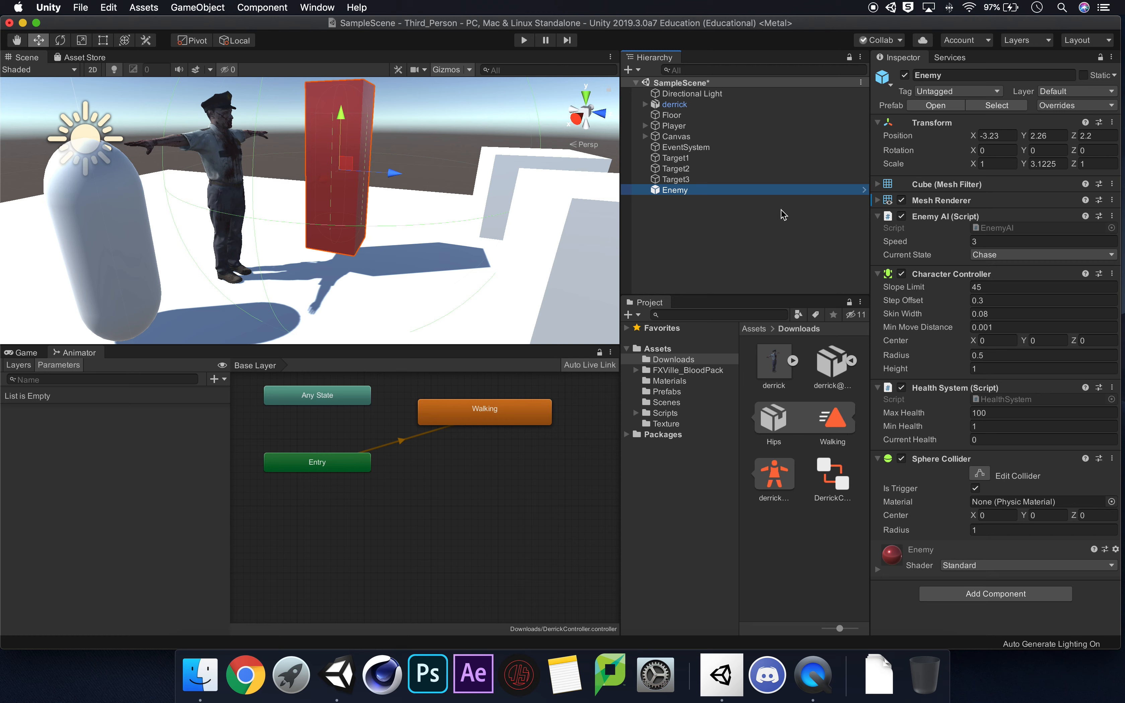
left_click(675, 104)
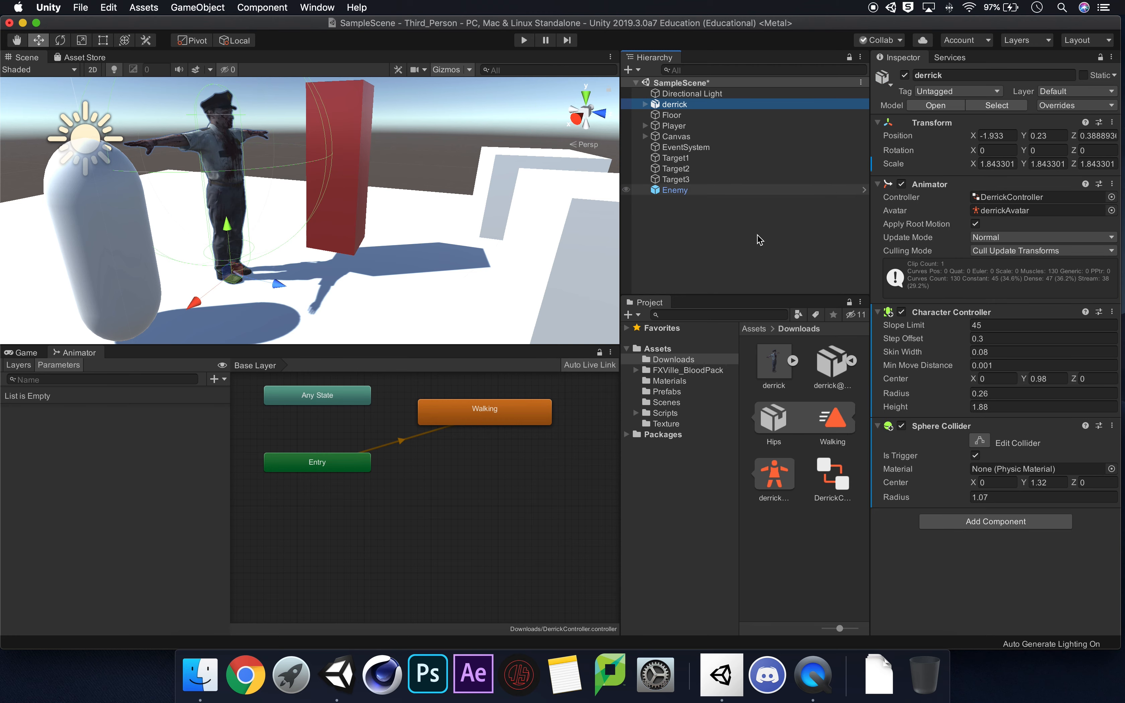
left_click(996, 524)
type("ene")
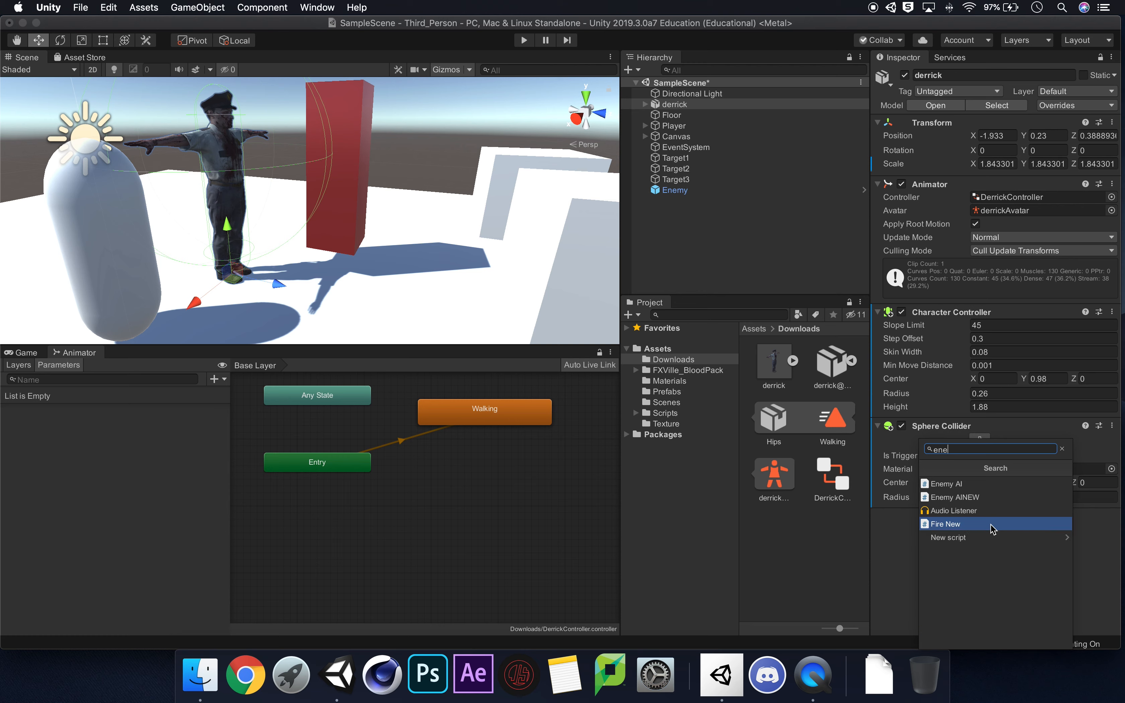
key("Up")
key("Up")
key("Up")
key("Return")
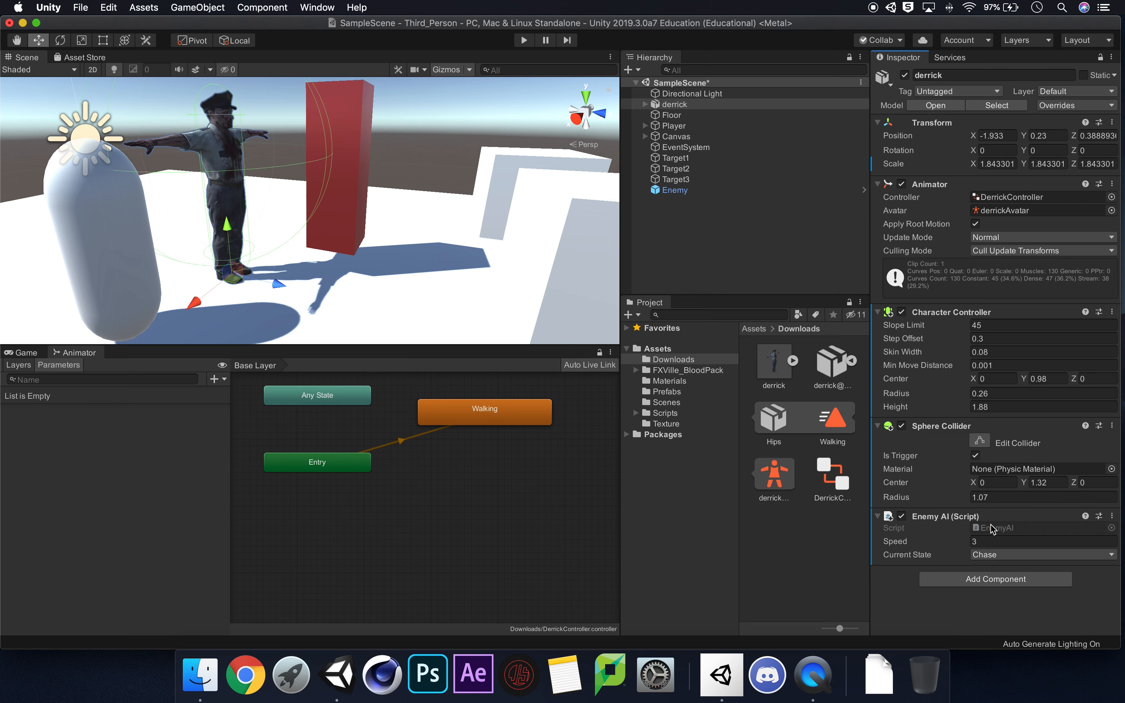
Add the Health System script to the derrick object.
left_click(980, 581)
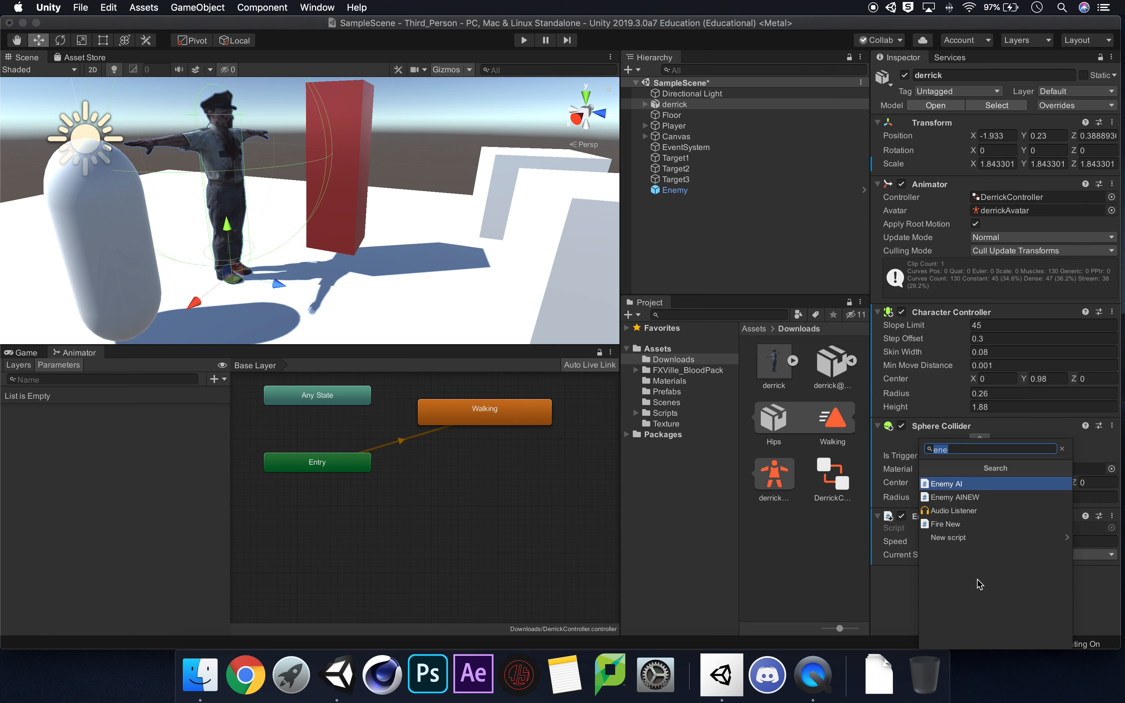
type("health")
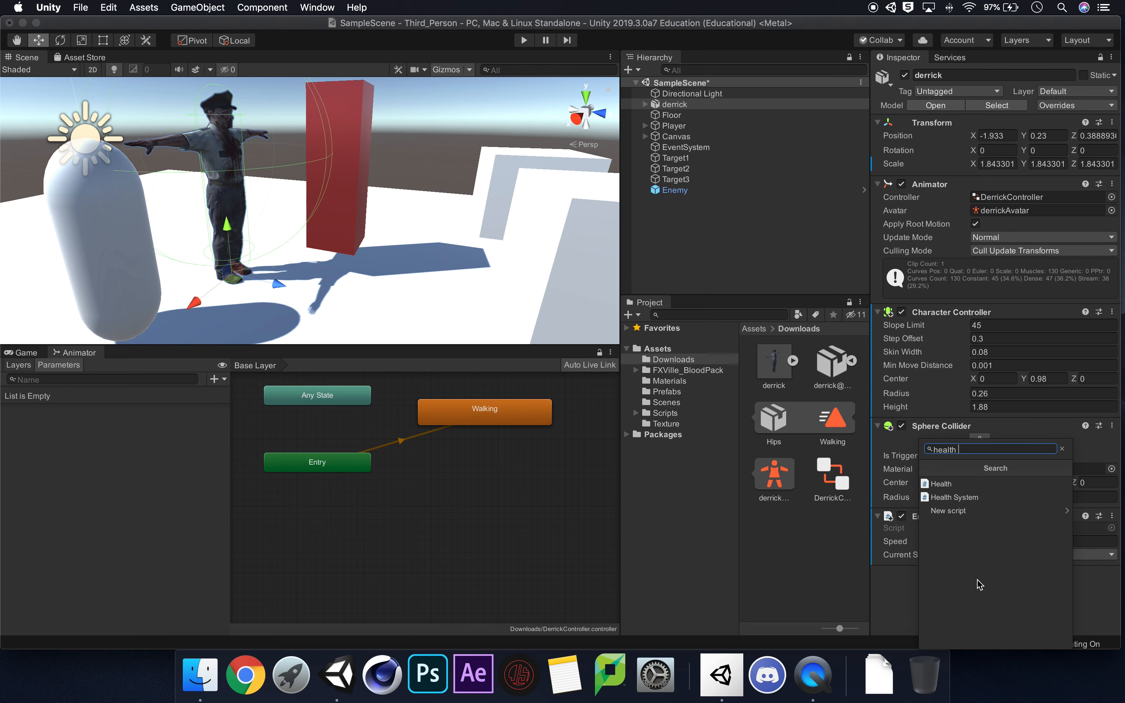
left_click(972, 498)
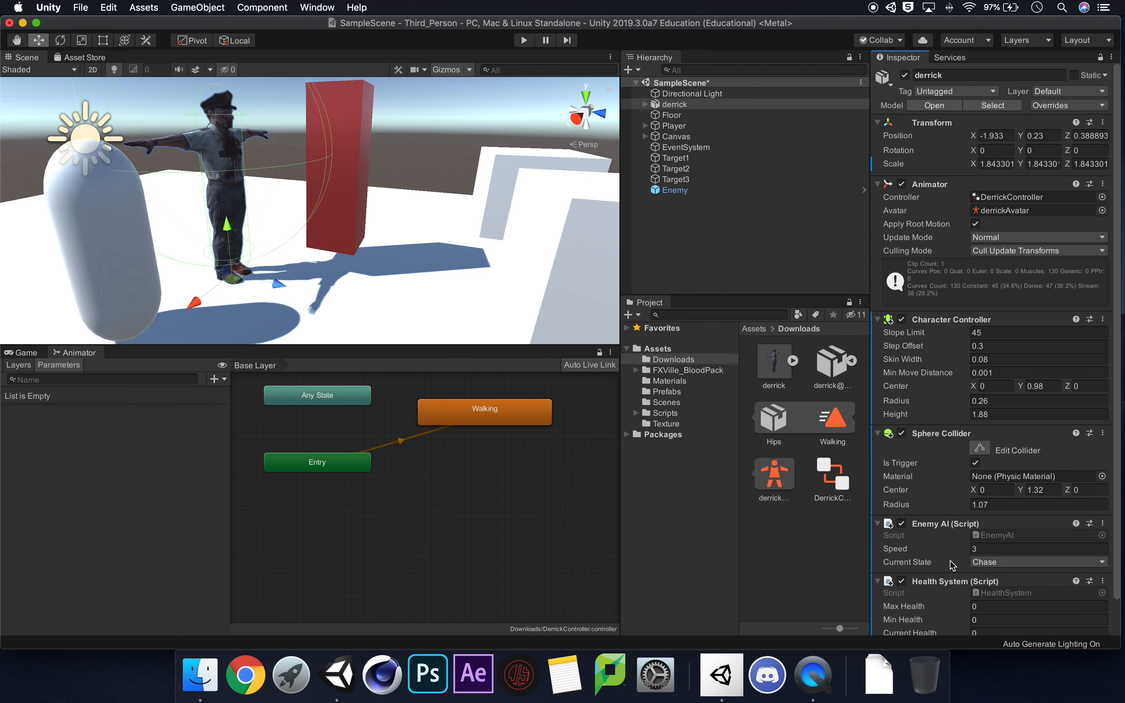
scroll(952, 565, "down", 2)
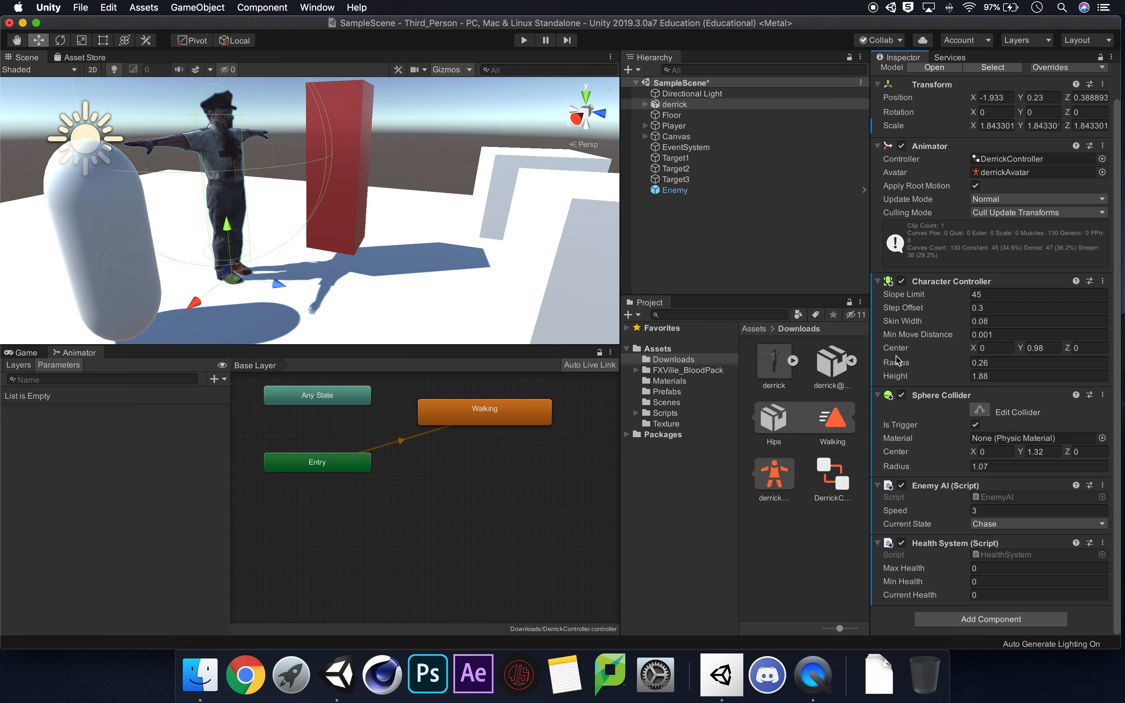
Match derrick's Health System to the Enemy's by setting Max Health to 100 and Min Health to 1.
left_click(703, 190)
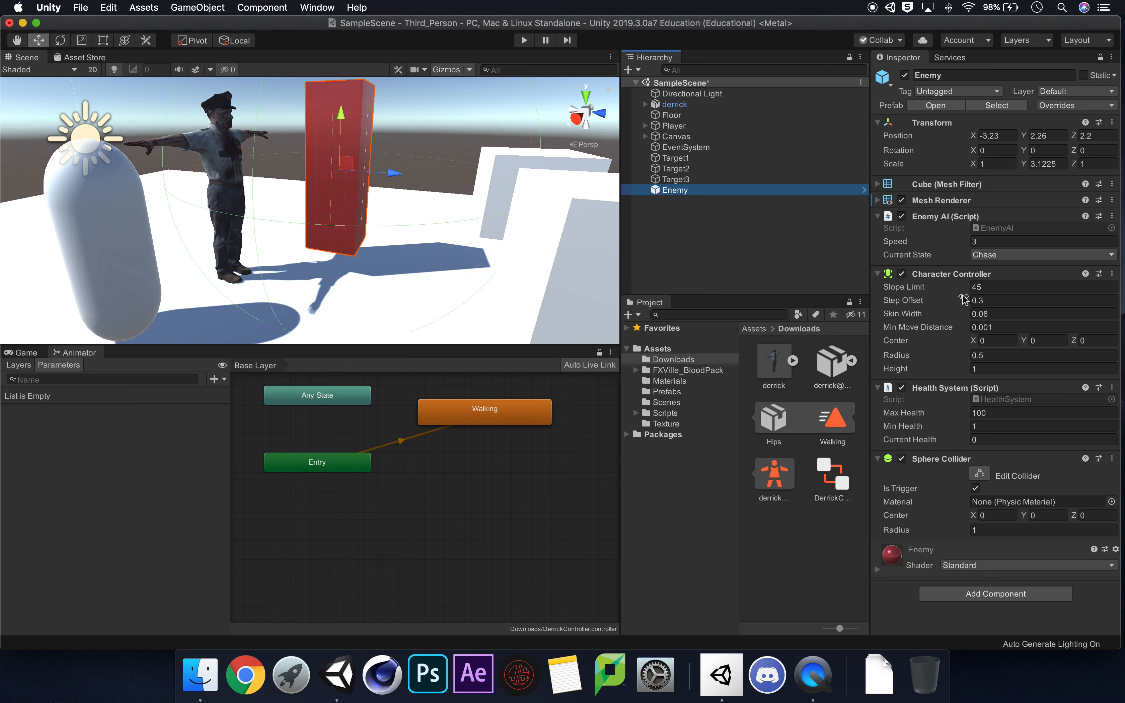
left_click(674, 104)
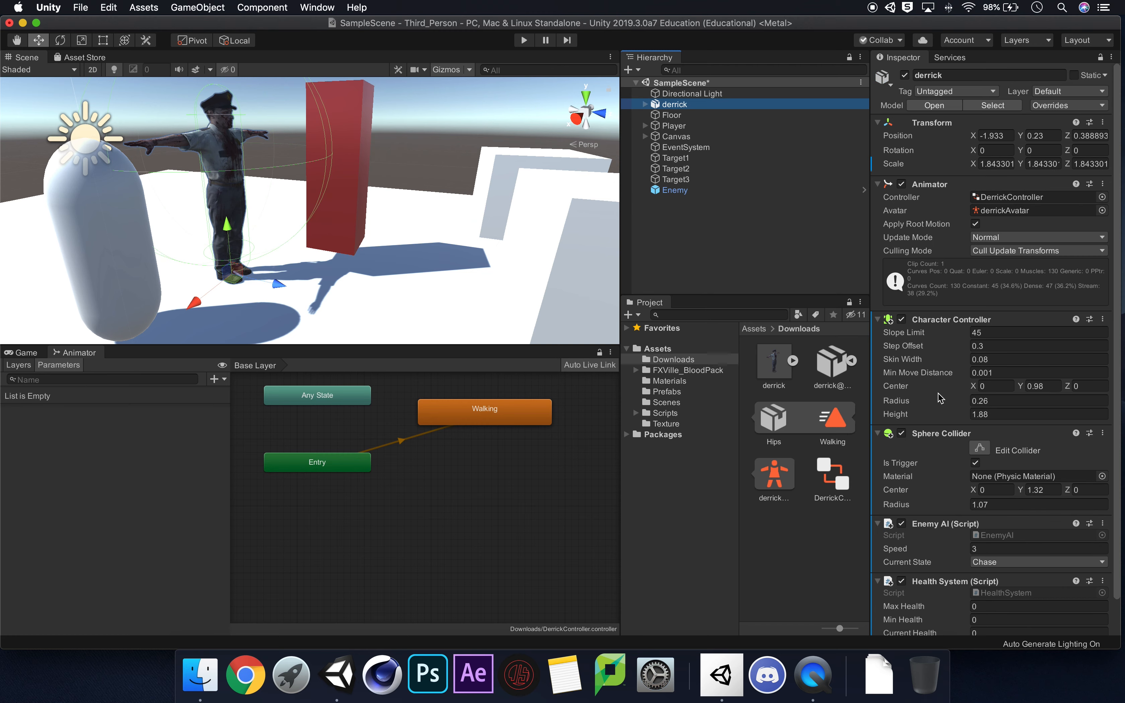
left_click(877, 320)
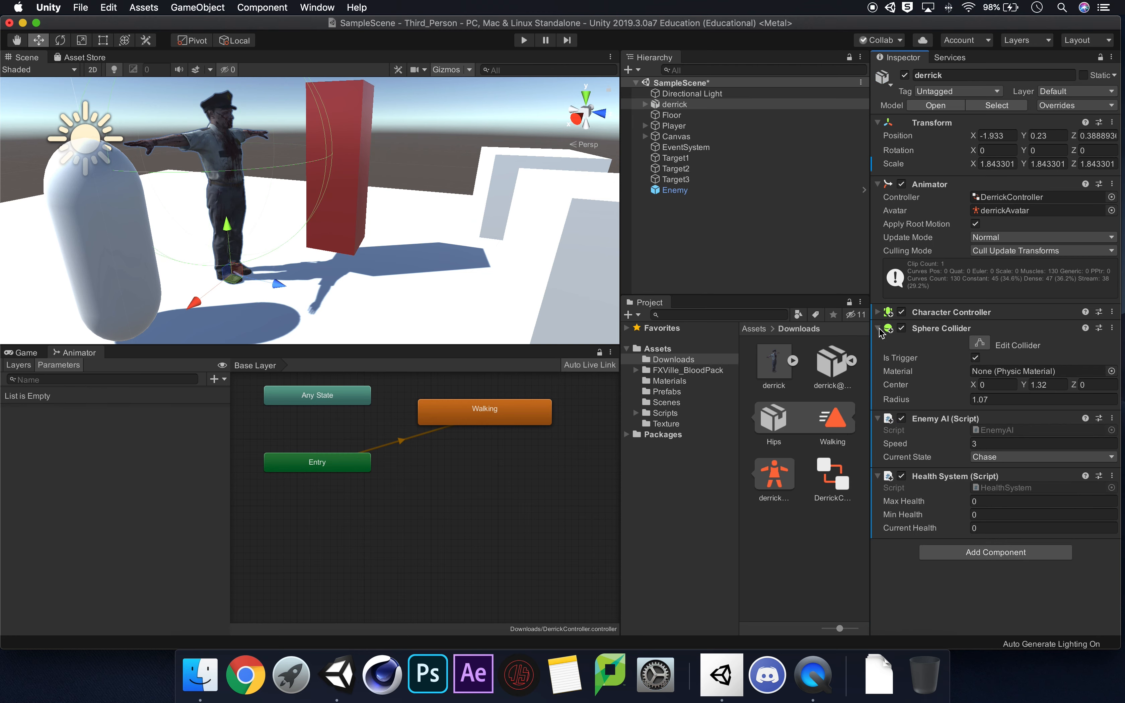
left_click(878, 329)
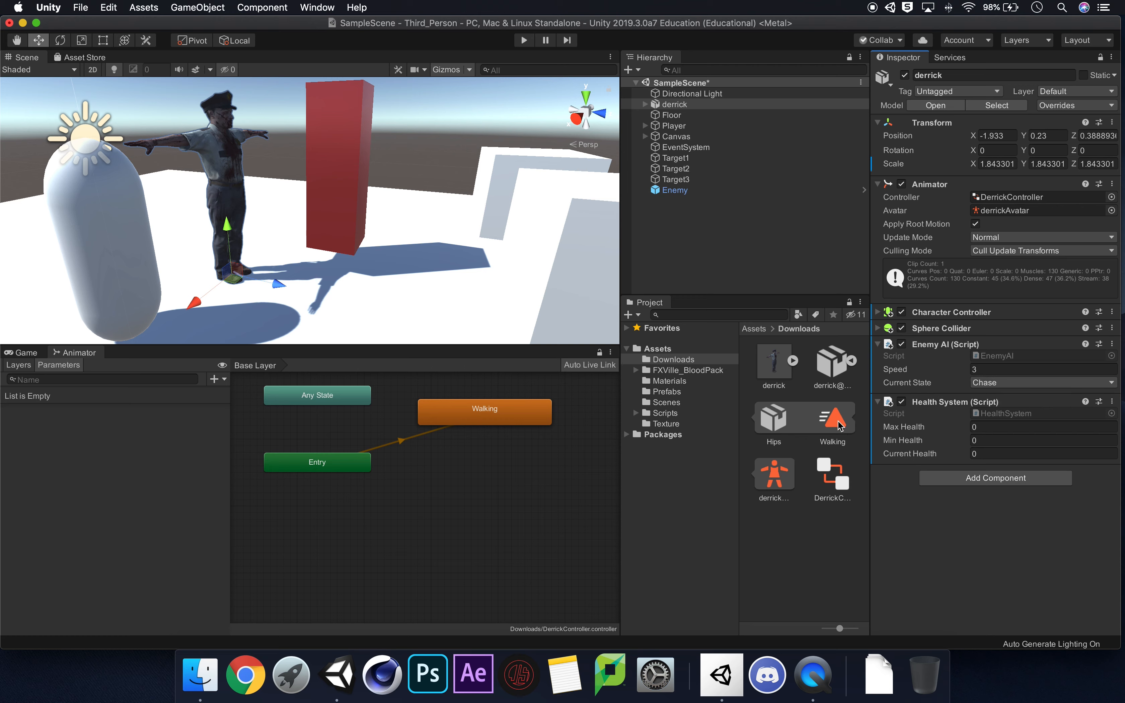
left_click(972, 424)
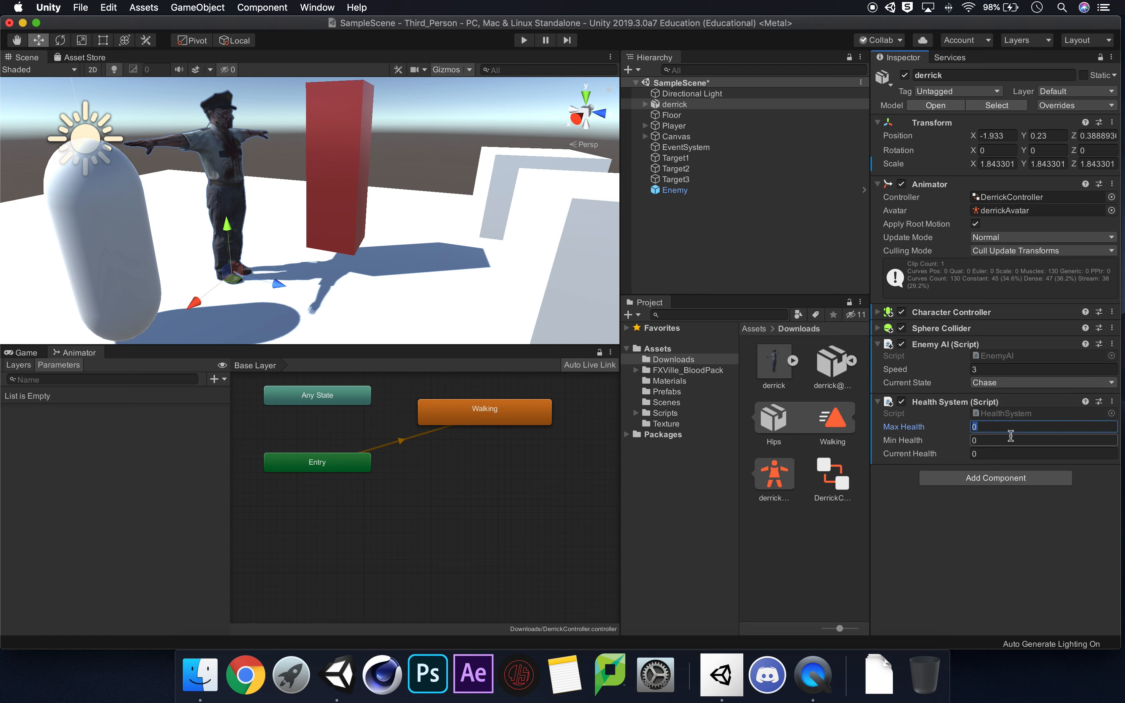
type("100")
left_click(1005, 439)
type("1")
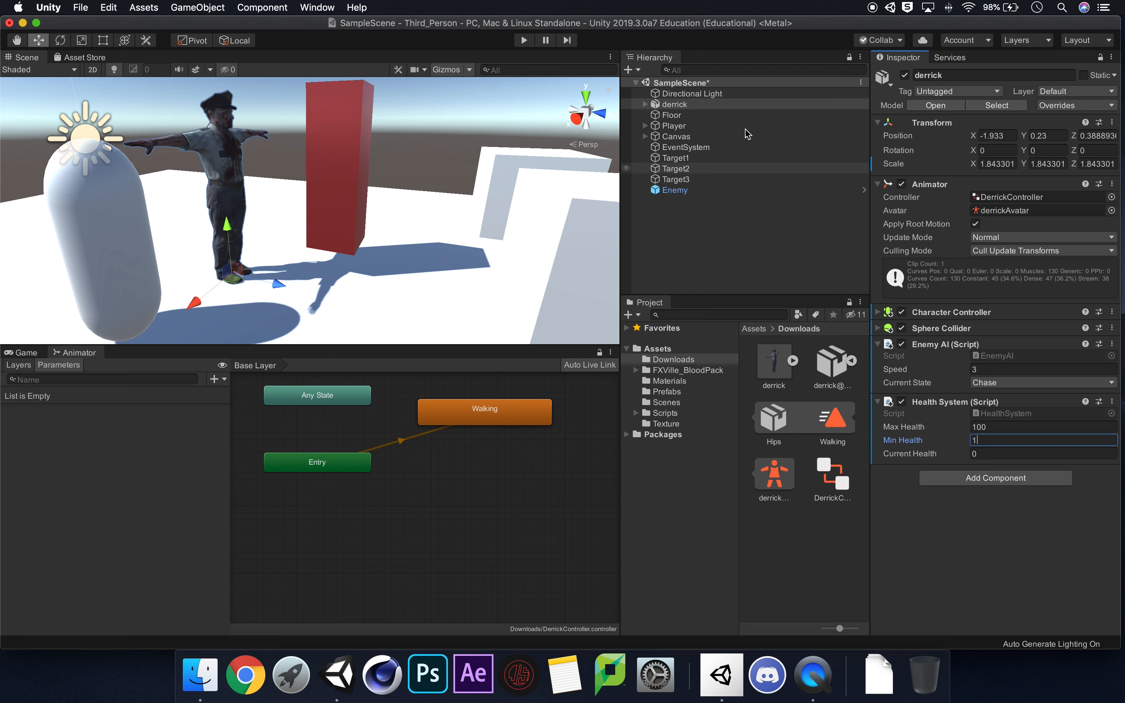
Deactivate the Enemy object and set the speed of derrick's Enemy AI to 1.
left_click(692, 190)
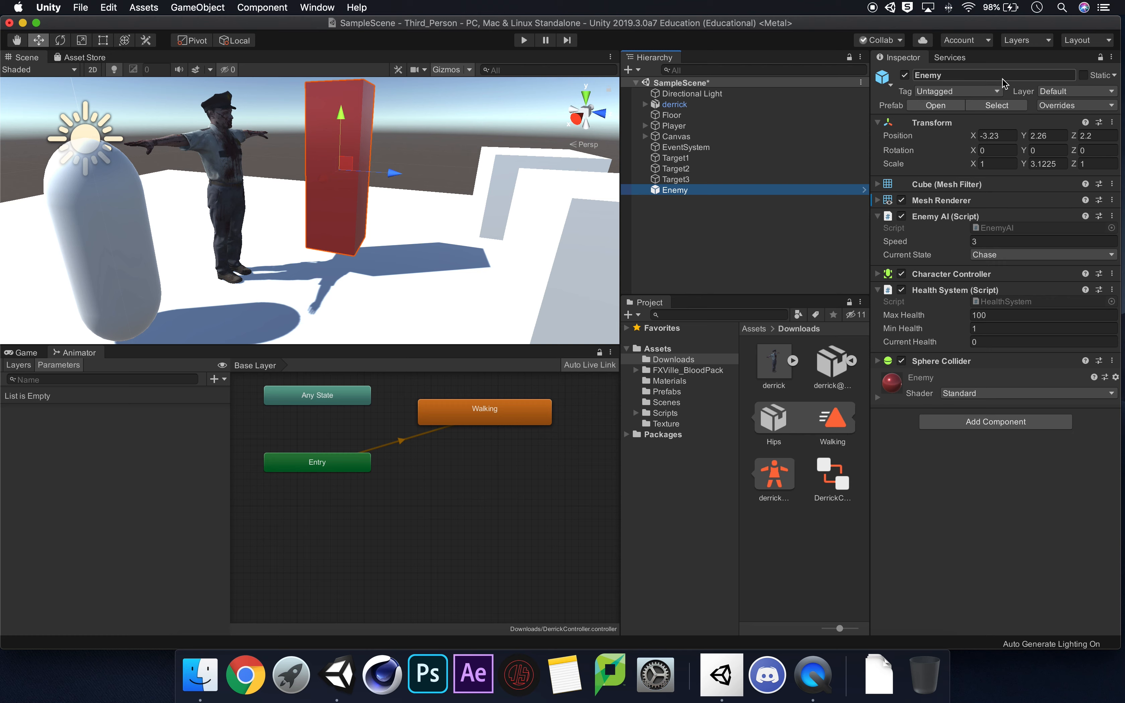
left_click(904, 75)
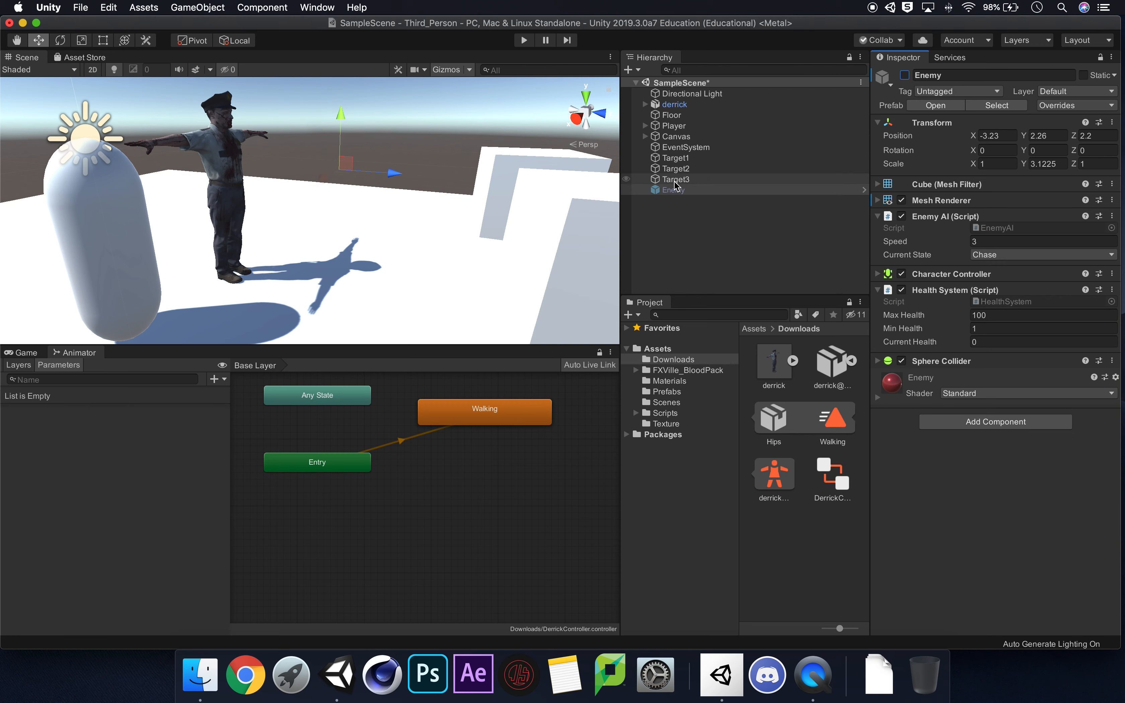
left_click(723, 106)
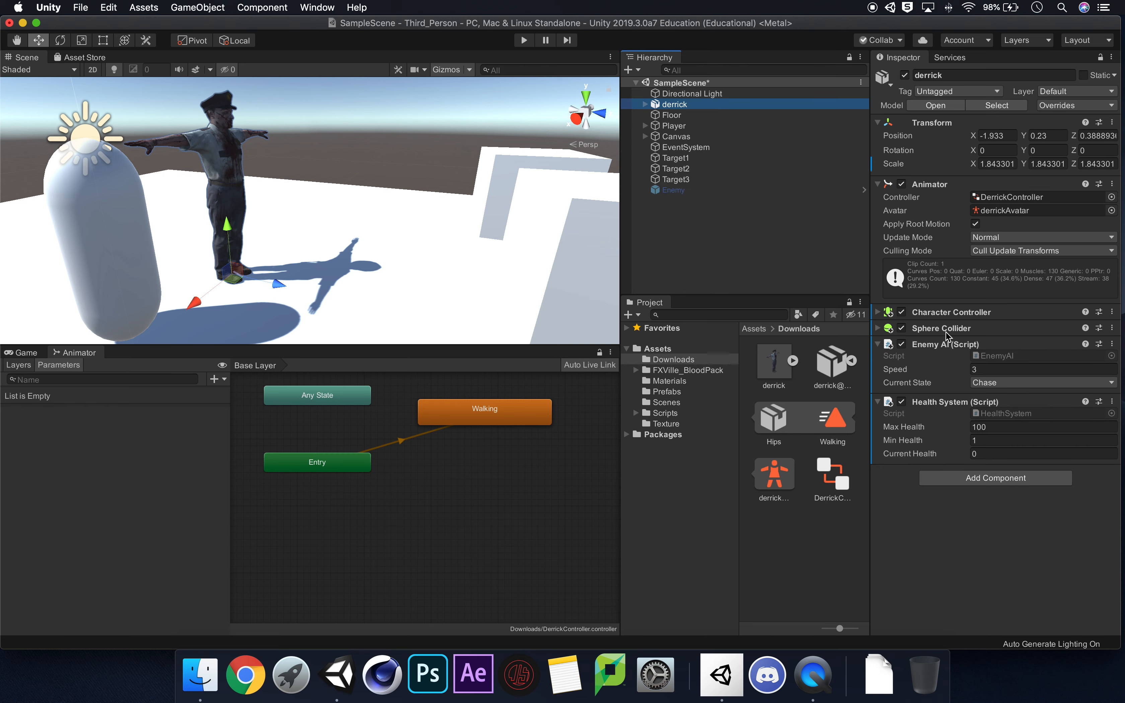
left_click(990, 369)
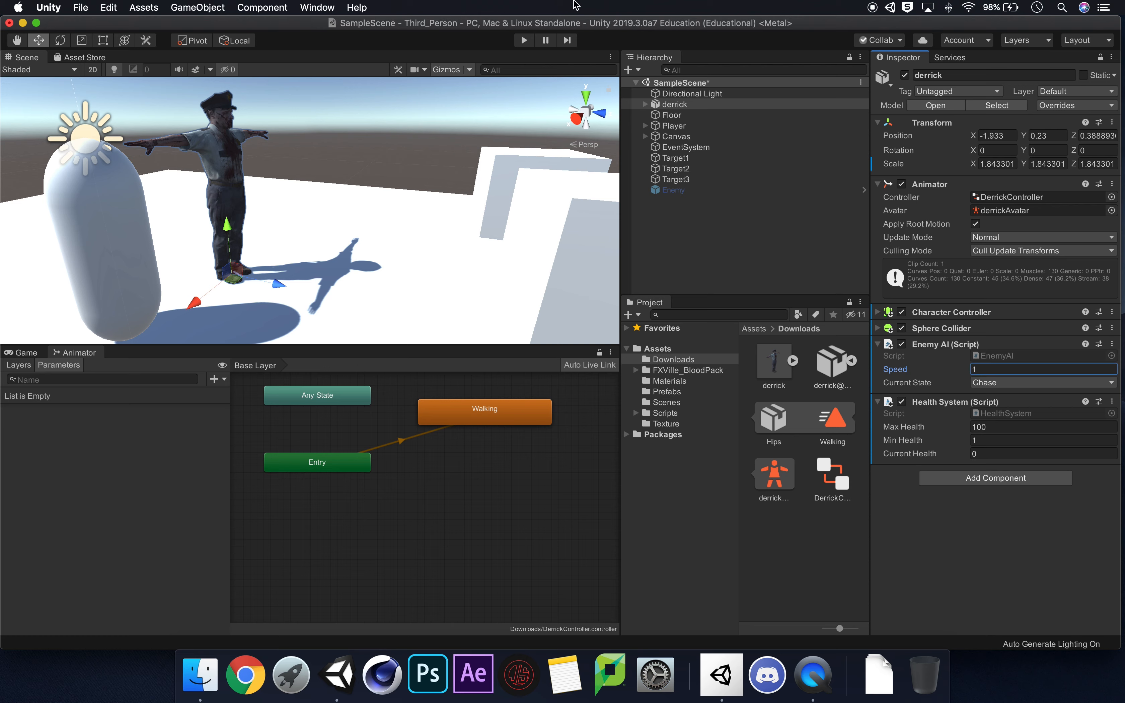
Play-test the scene in the Game view, steering the player away from derrick to check his chase behaviour and walk animation.
scroll(359, 138, "down", 5)
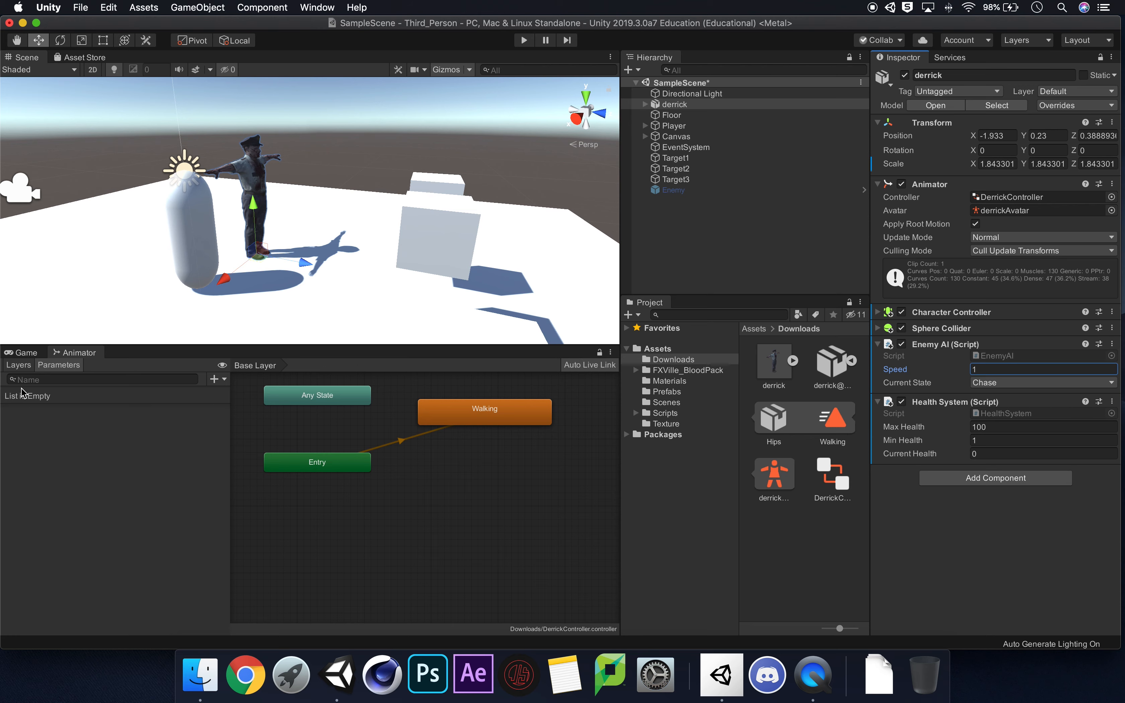
left_click(24, 354)
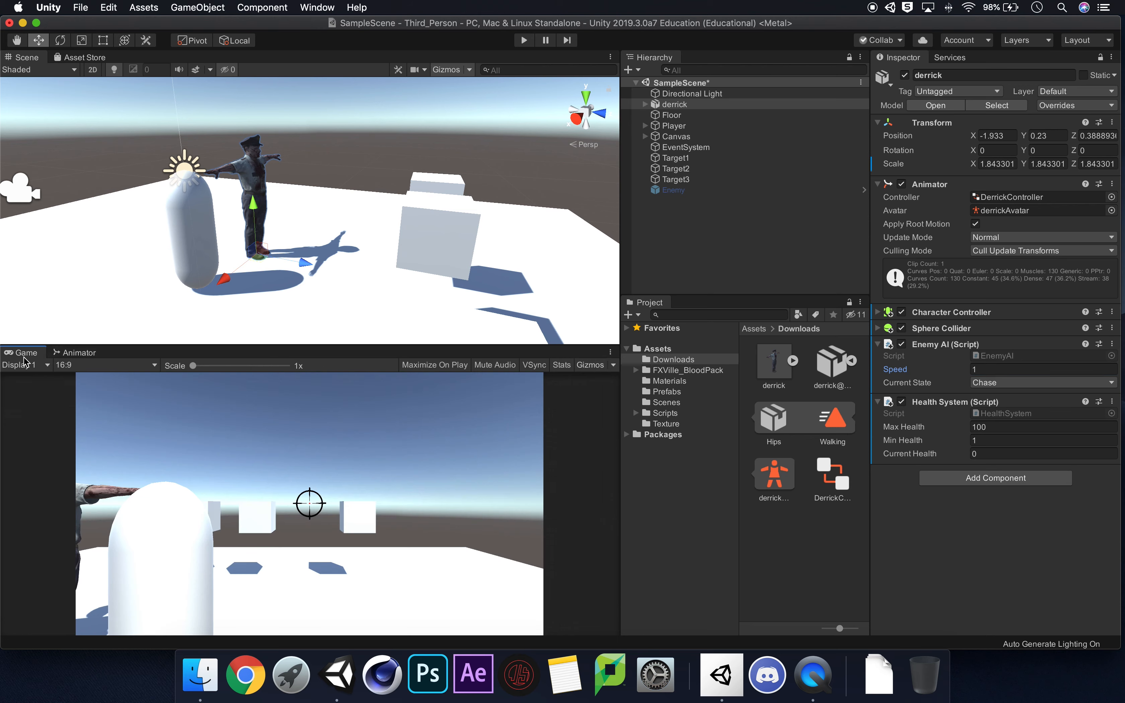
left_click(525, 41)
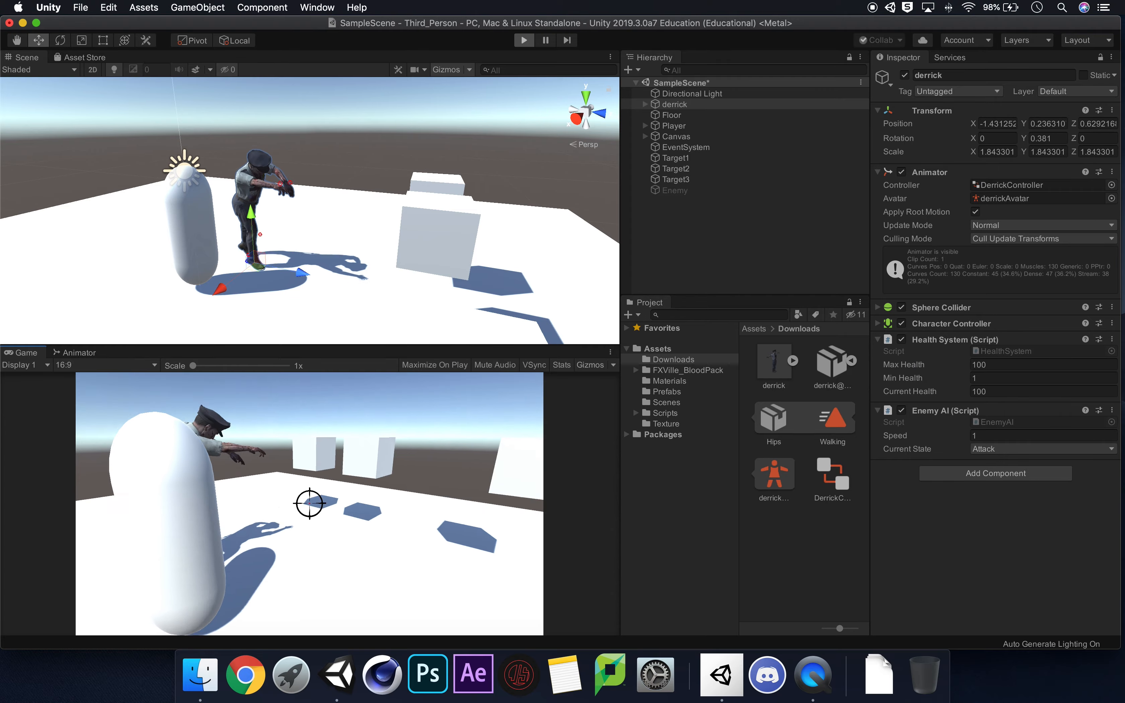
key("s")
key("s")
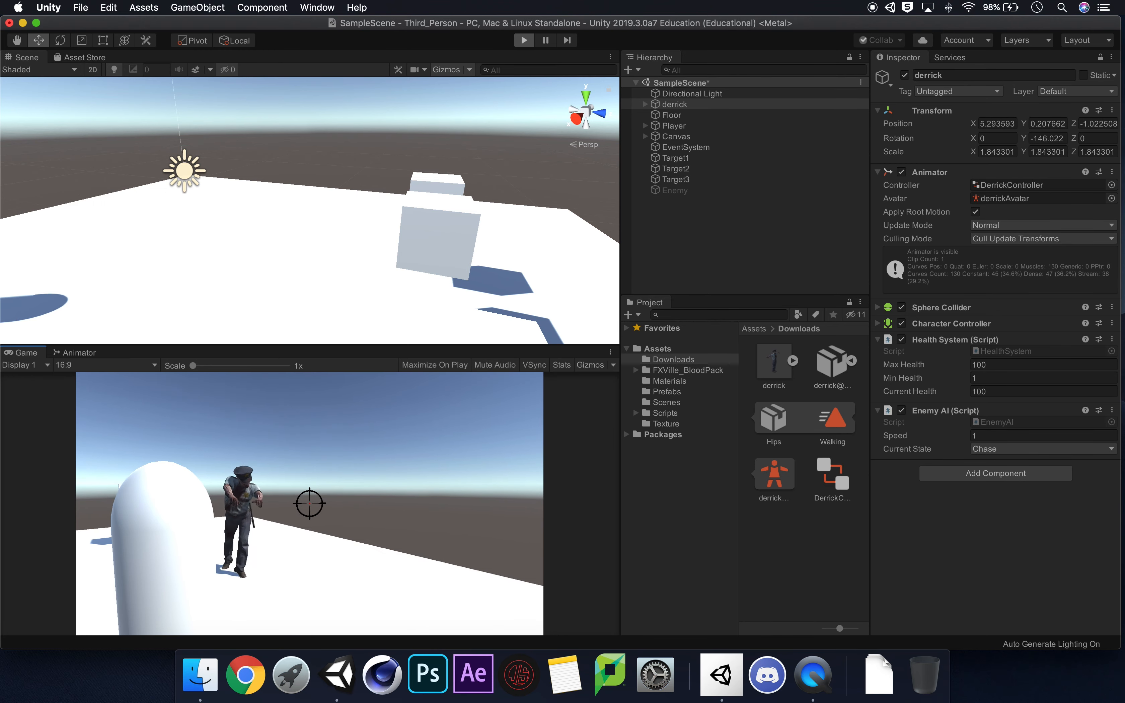
key("a")
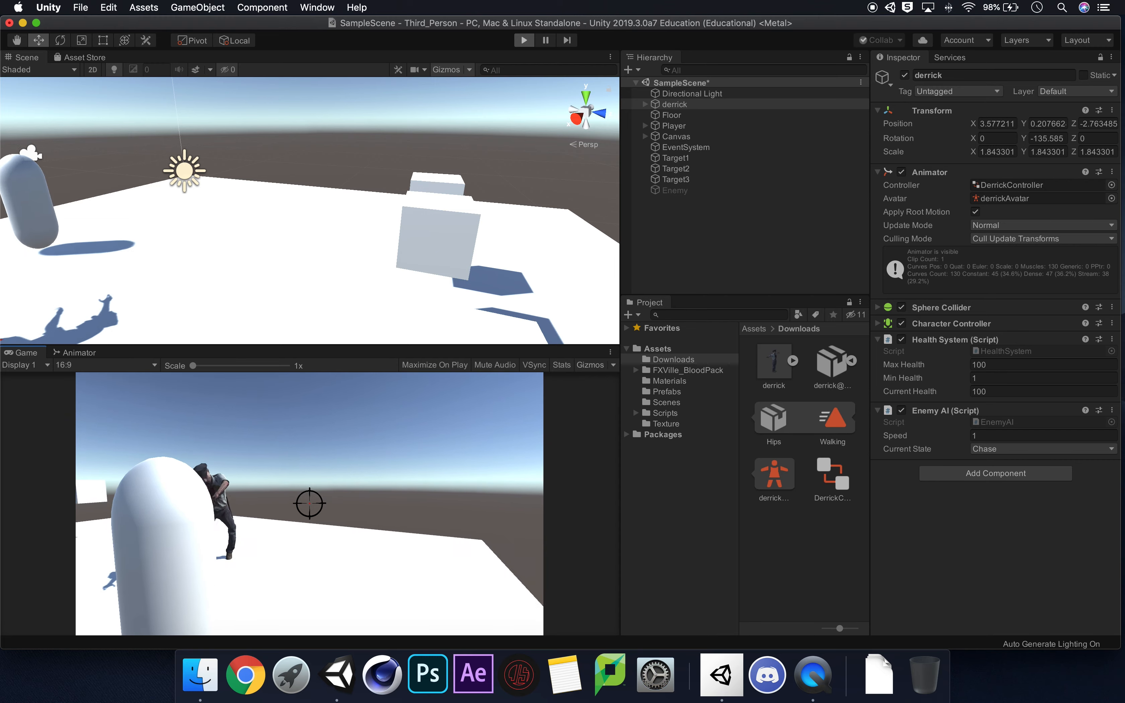
key("a")
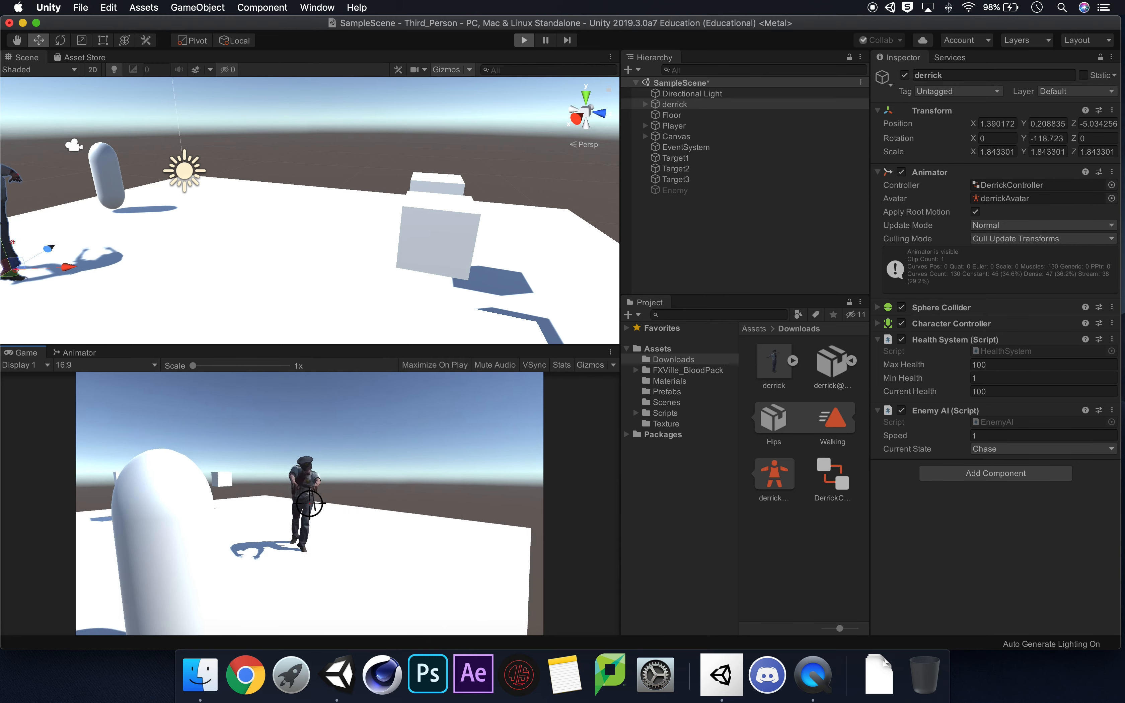
key("w")
key("d")
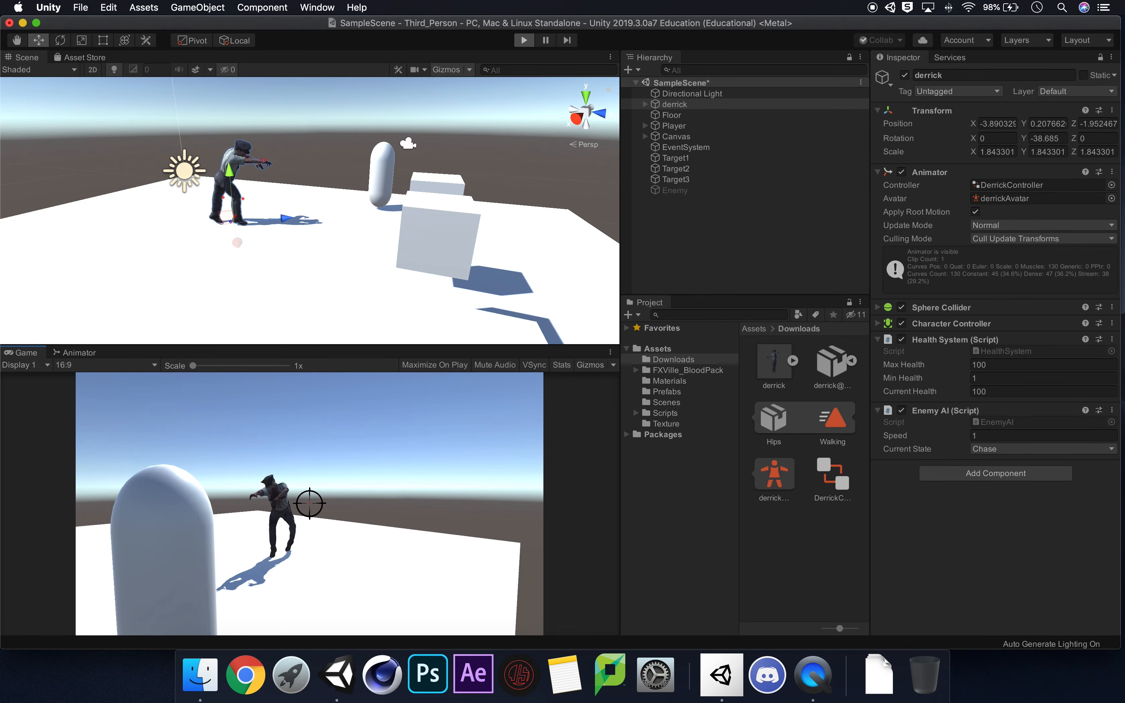
key("s")
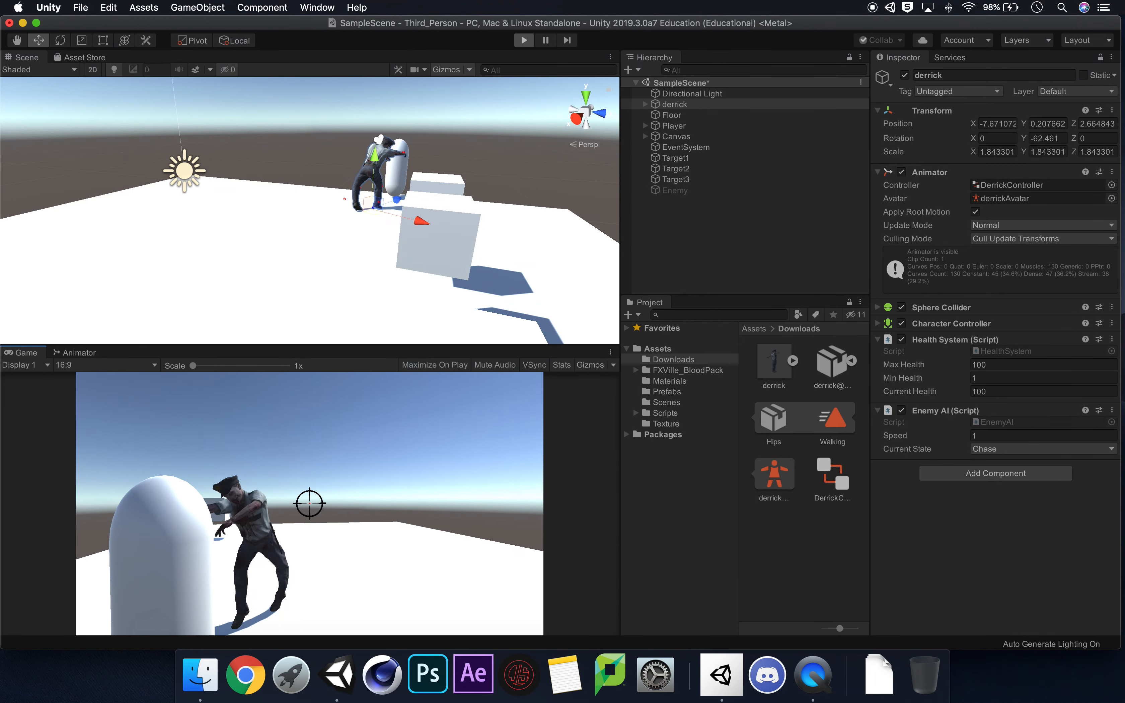
key("s")
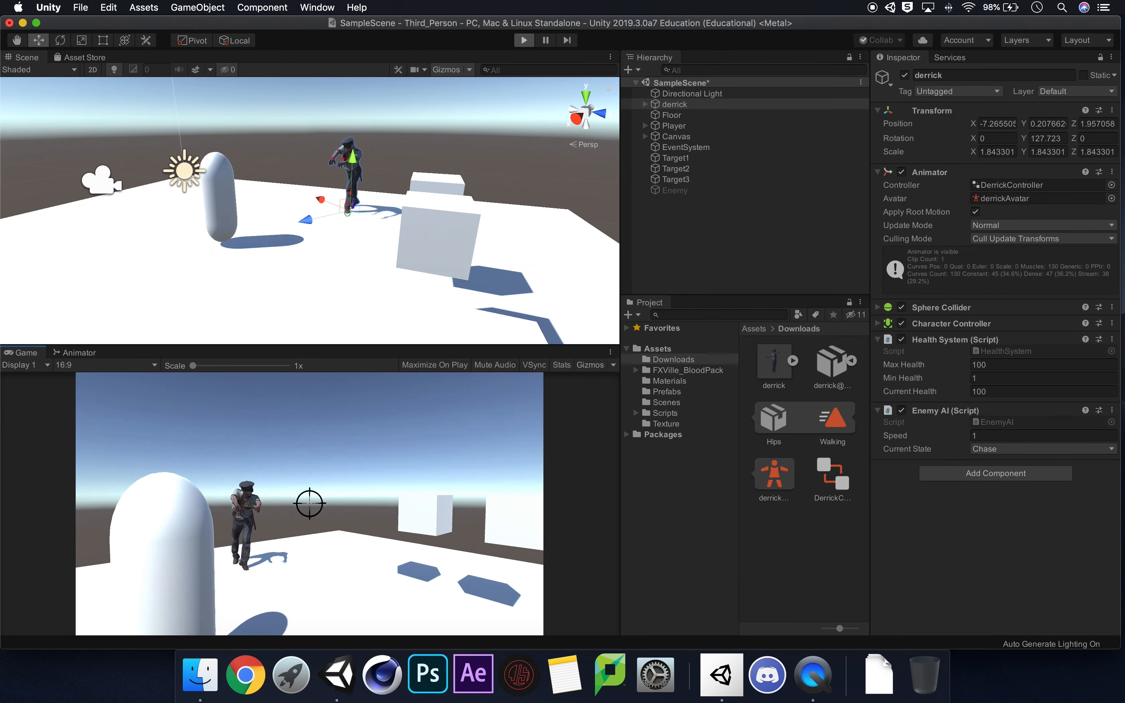
Keep retreating with the player while derrick follows, and shoot him once to test his health system.
key("d")
key("a")
key("s")
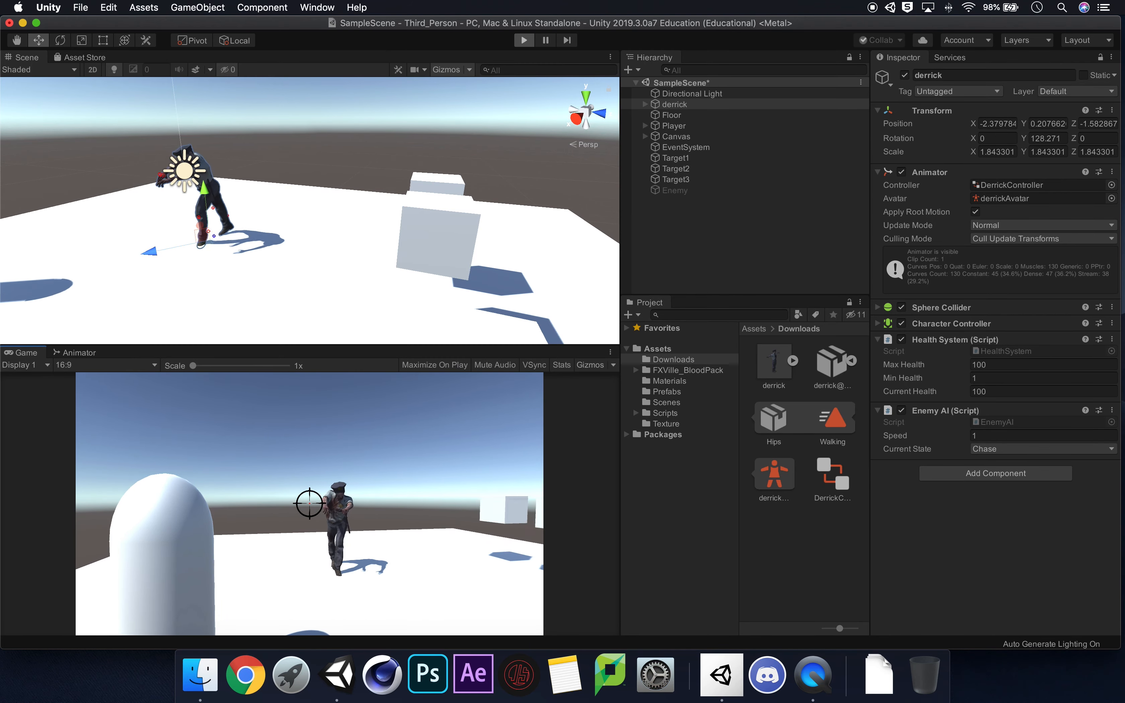
key("s")
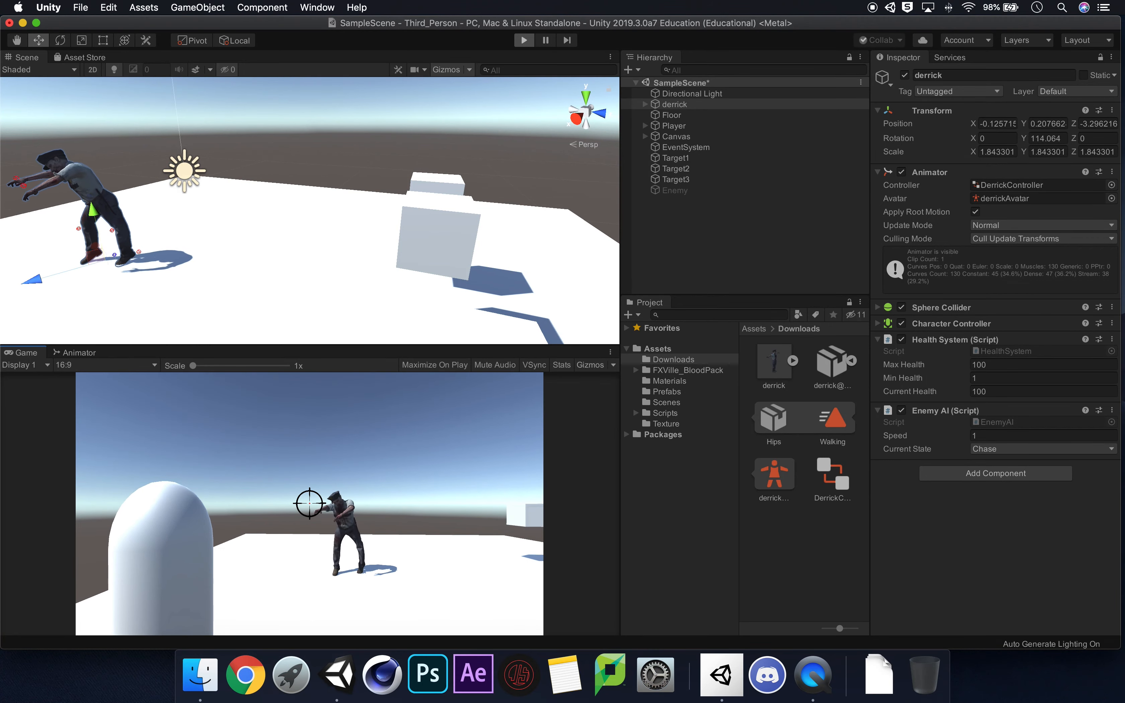
key("s")
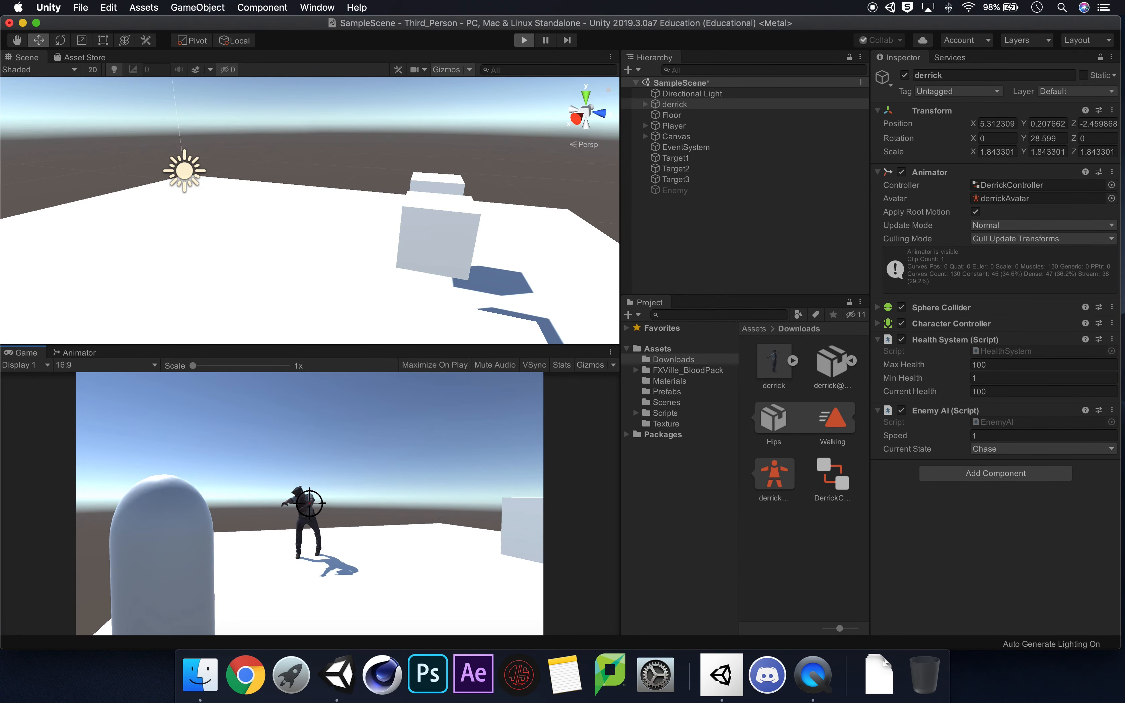
key("s")
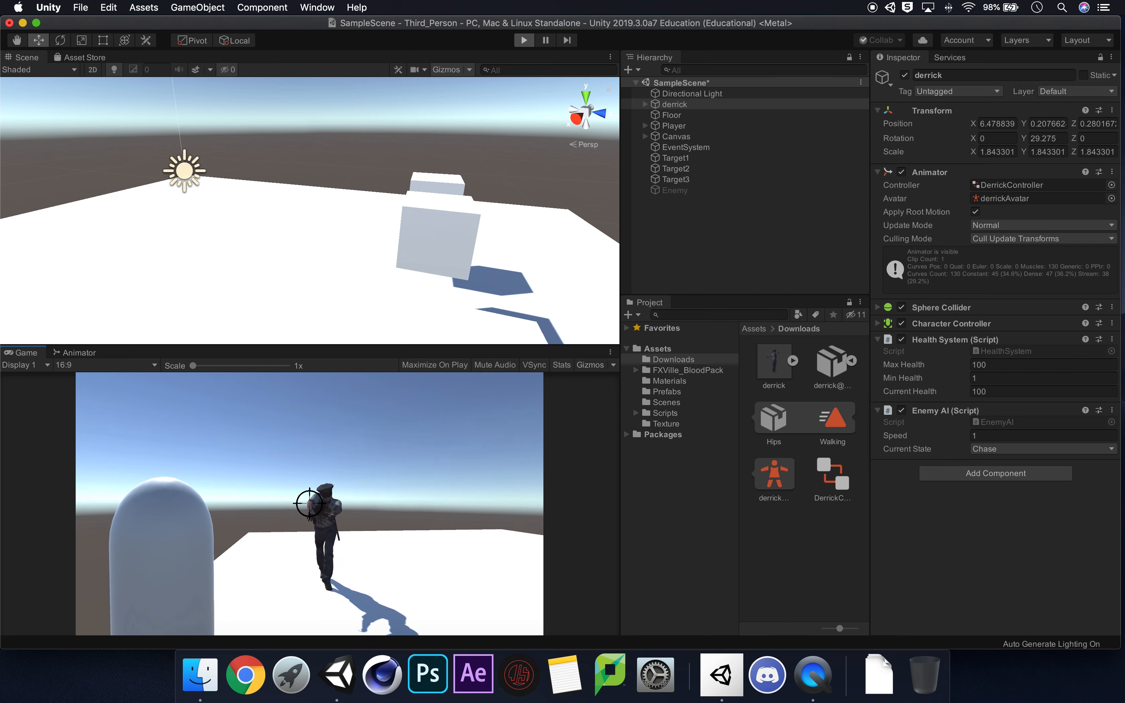
left_click(309, 503)
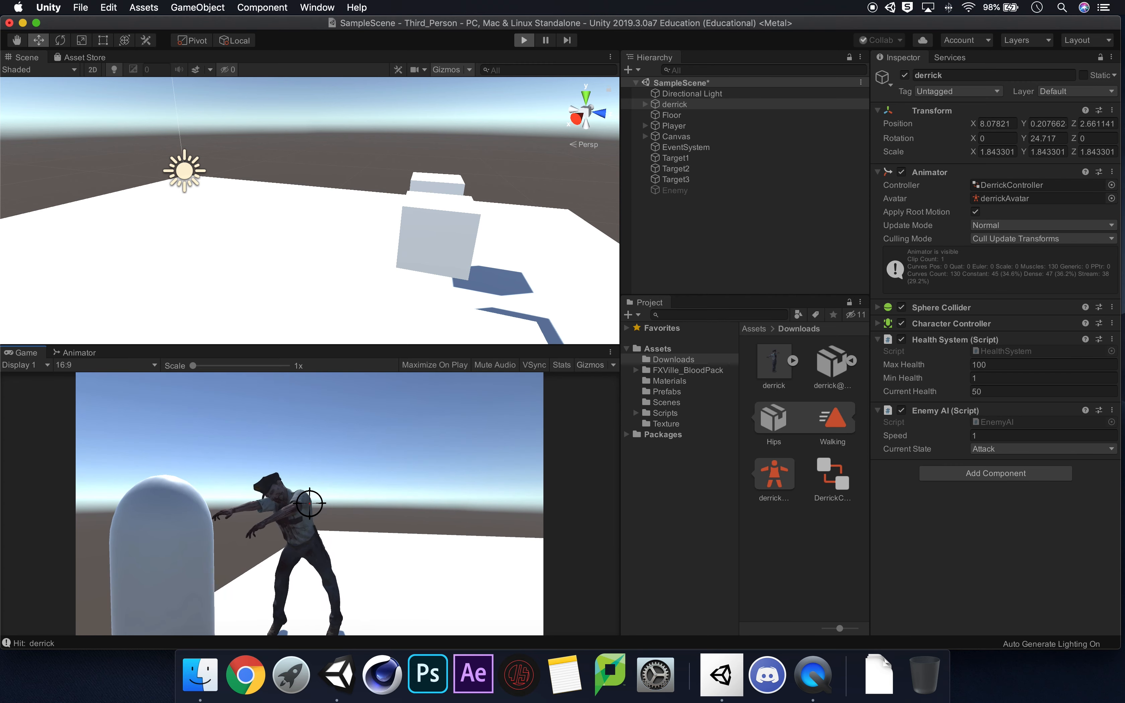